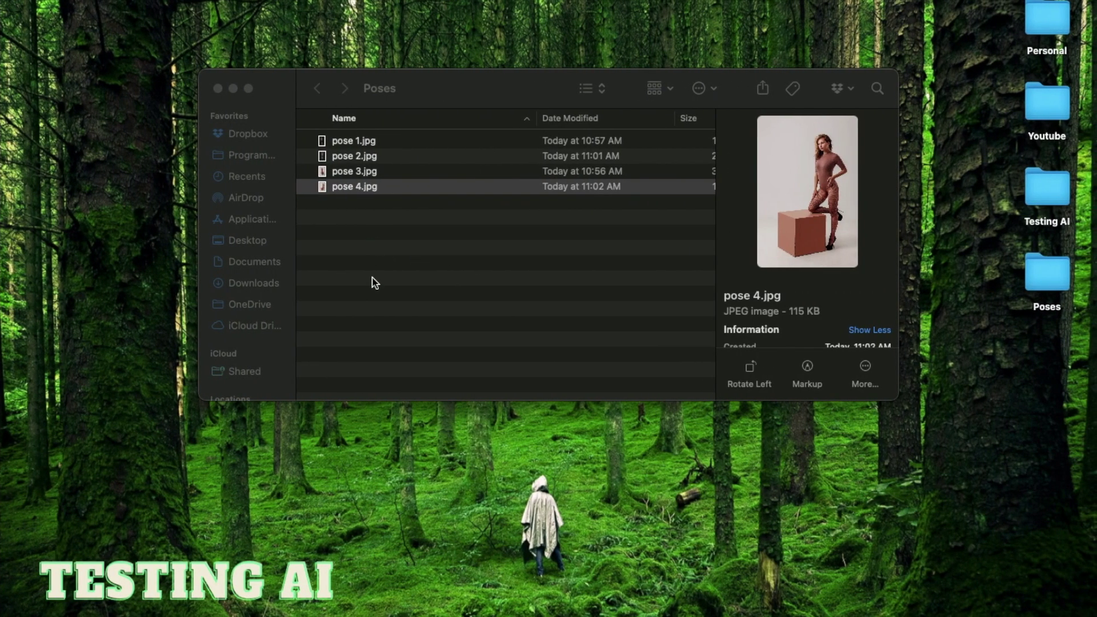
Preview pose 1.jpg through pose 4.jpg in Finder's Quick Look, then close the preview
{"action": "left_click", "coordinate": [387, 140]}
{"action": "key", "text": "space"}
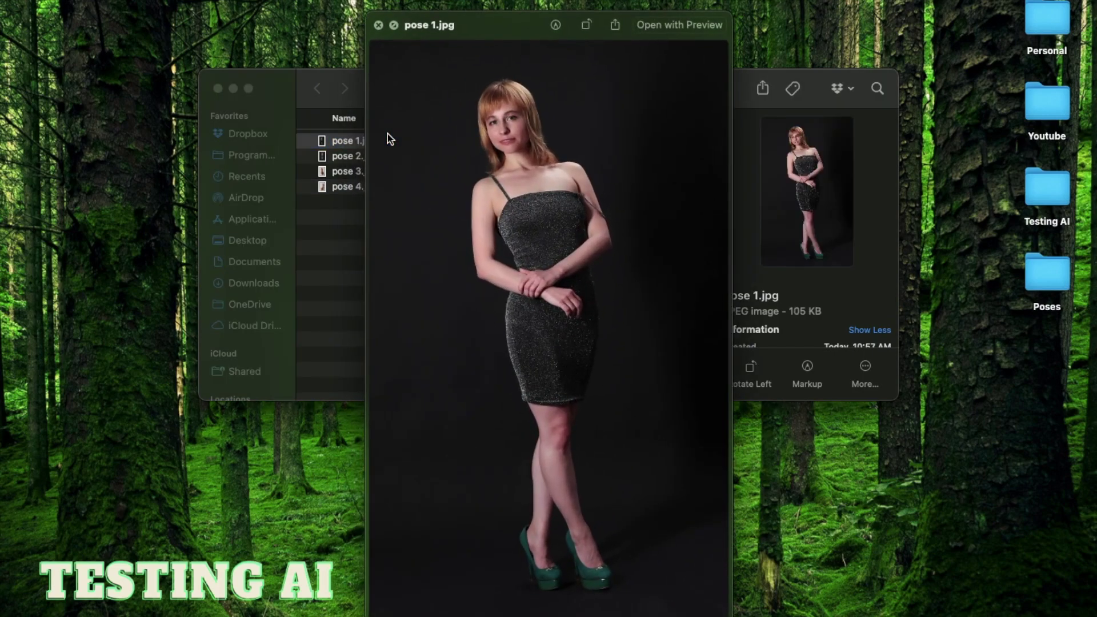
{"action": "key", "text": "Down"}
{"action": "key", "text": "Down"}
{"action": "key", "text": "Down"}
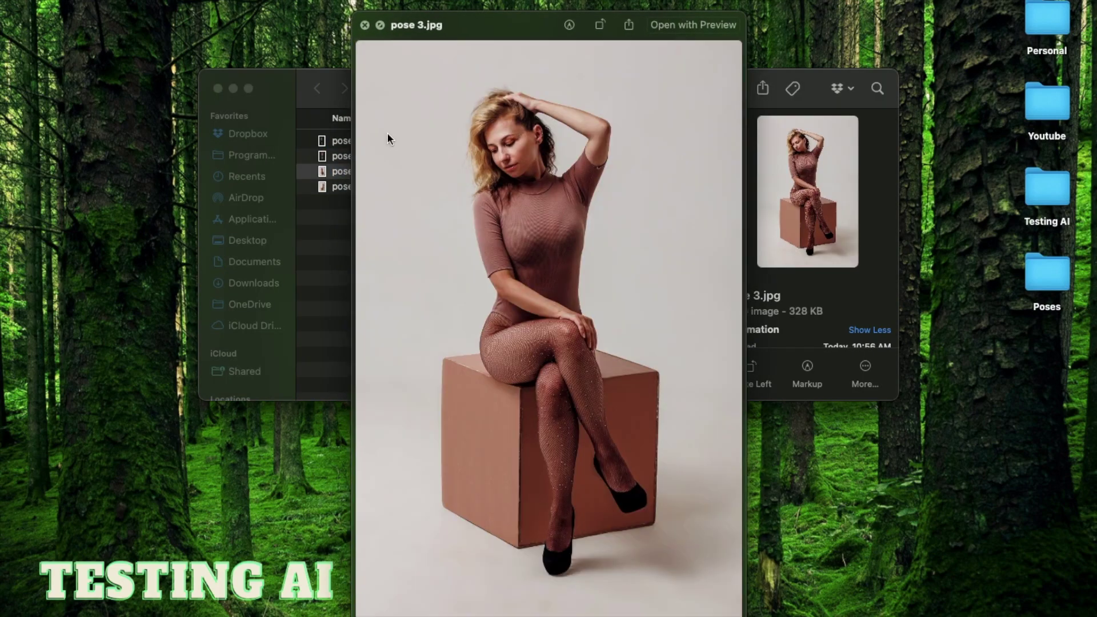
{"action": "key", "text": "space"}
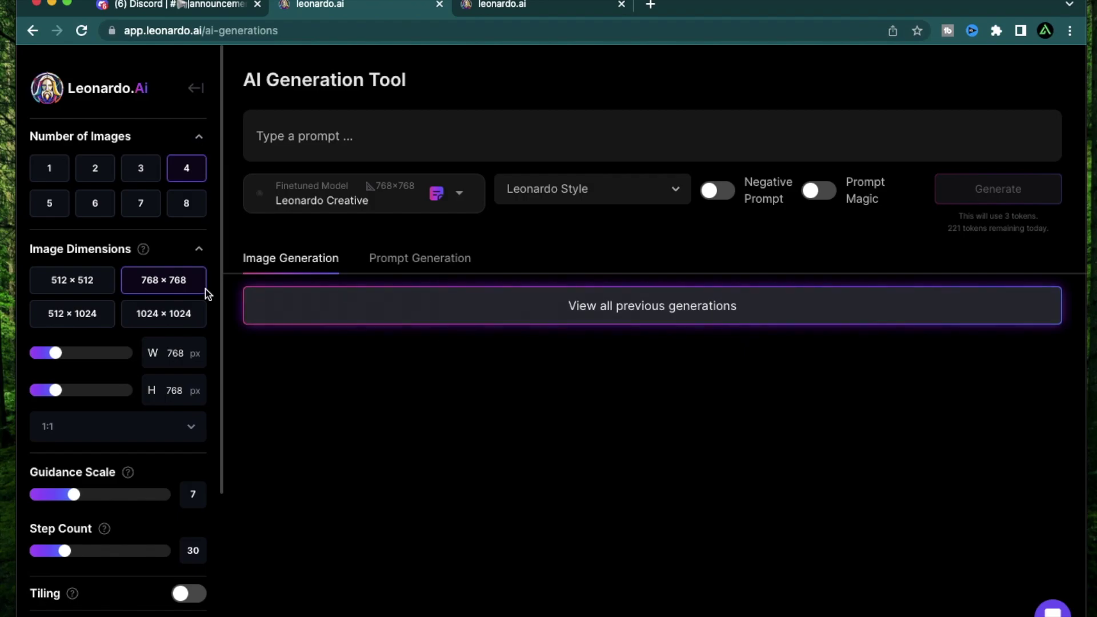
Upload pose 1.jpg as the Image to Image init image
{"action": "scroll", "coordinate": [138, 468], "scroll_direction": "down", "scroll_amount": 4}
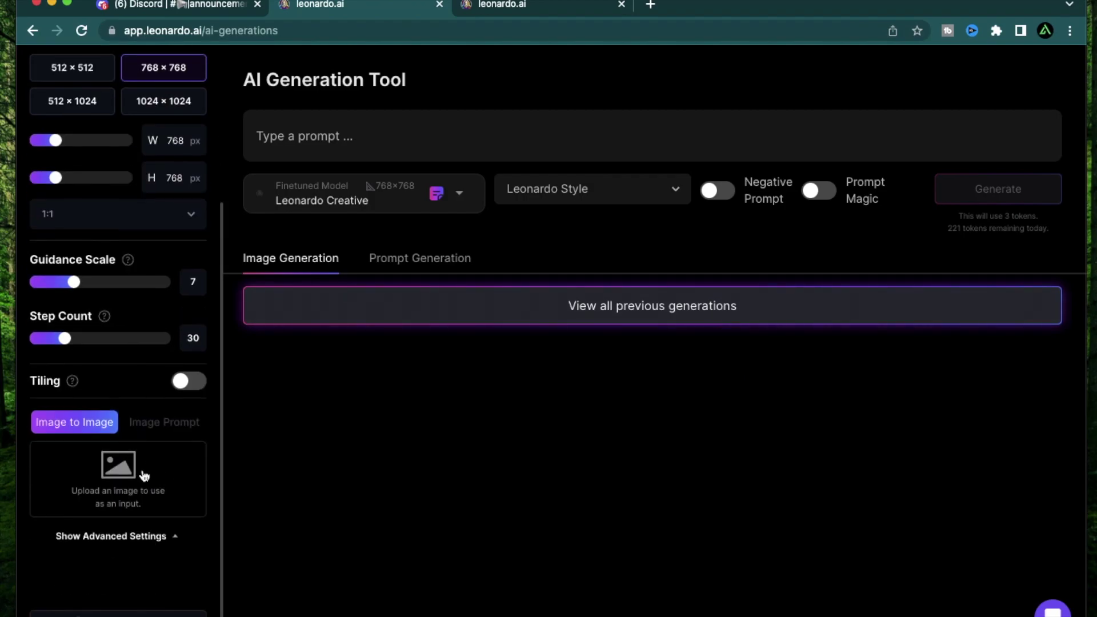
{"action": "left_click", "coordinate": [144, 474]}
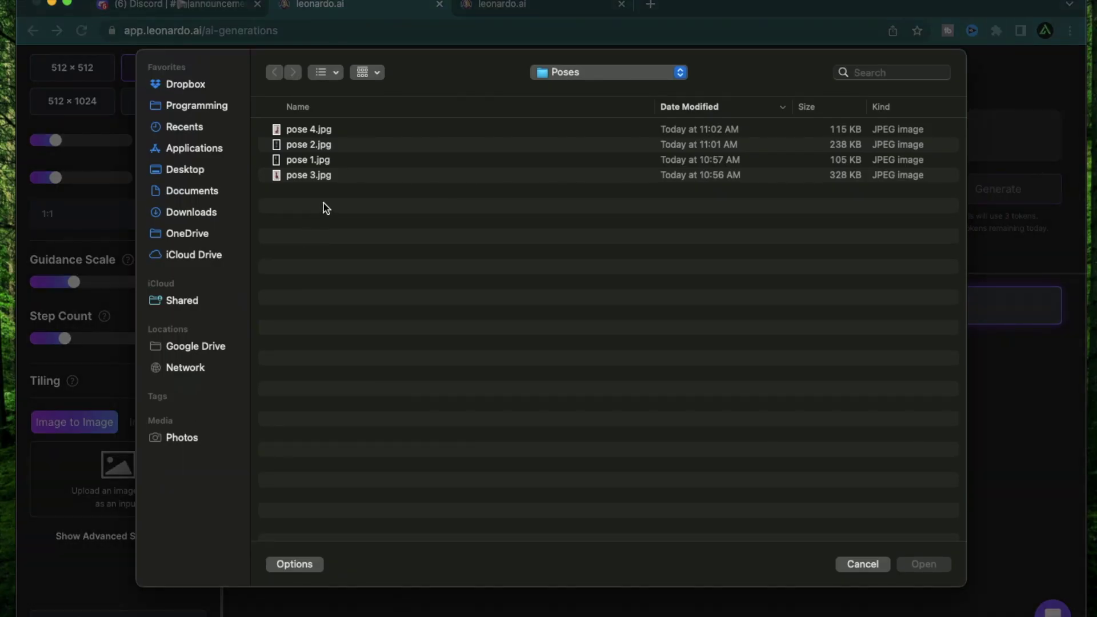
{"action": "double_click", "coordinate": [309, 160]}
{"action": "scroll", "coordinate": [101, 419], "scroll_direction": "down", "scroll_amount": 4}
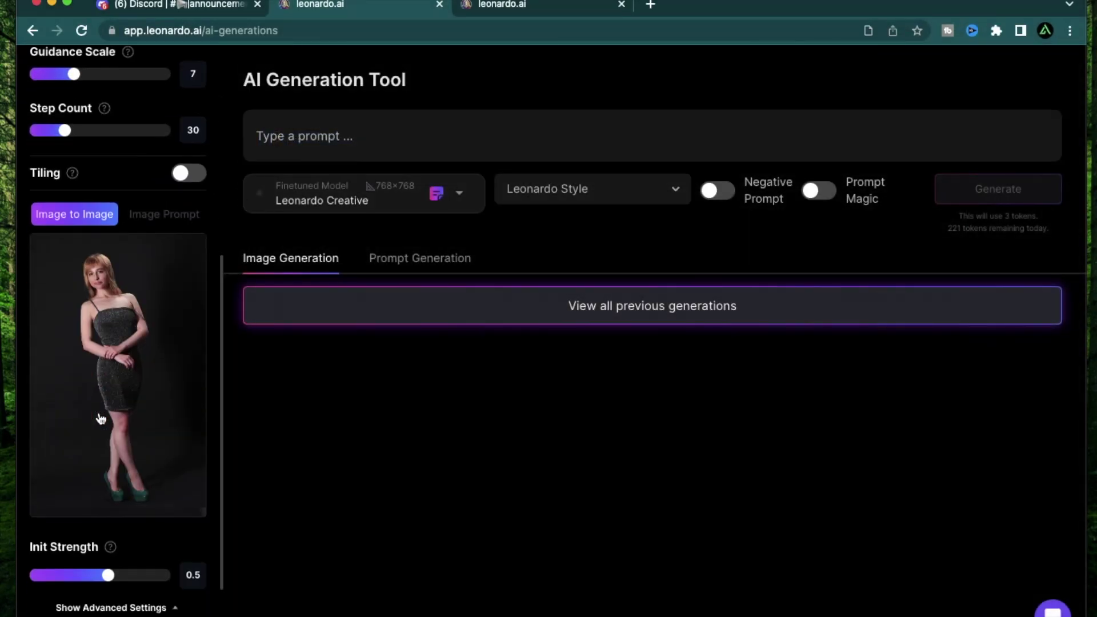
{"action": "scroll", "coordinate": [100, 419], "scroll_direction": "down", "scroll_amount": 2}
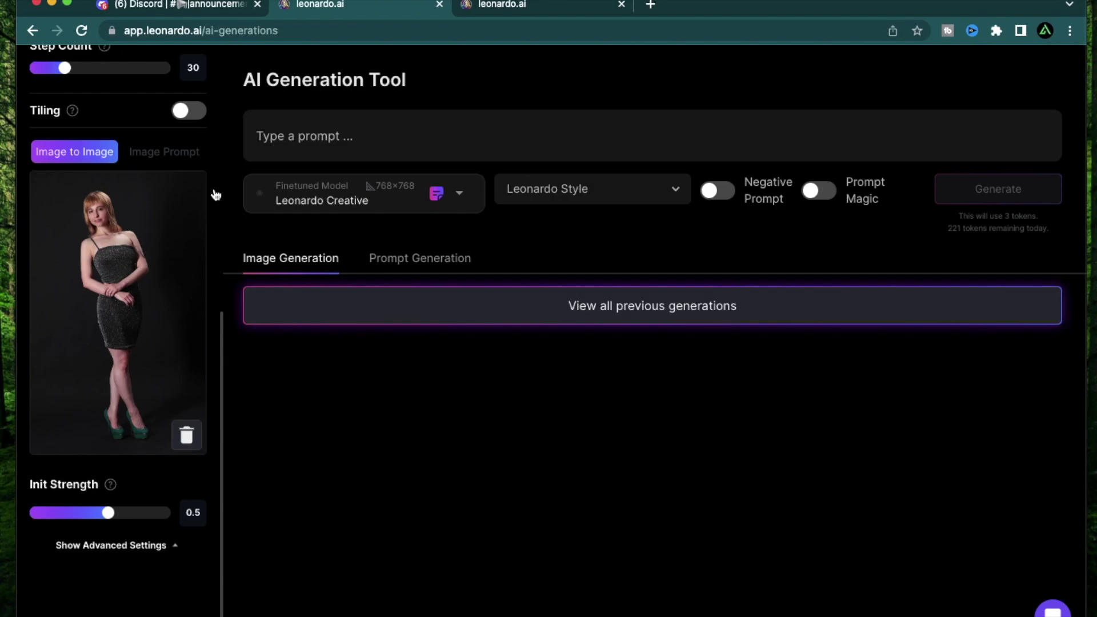
Check the Discord announcement noting that Image as Pose requires SD1.5
{"action": "left_click", "coordinate": [220, 4]}
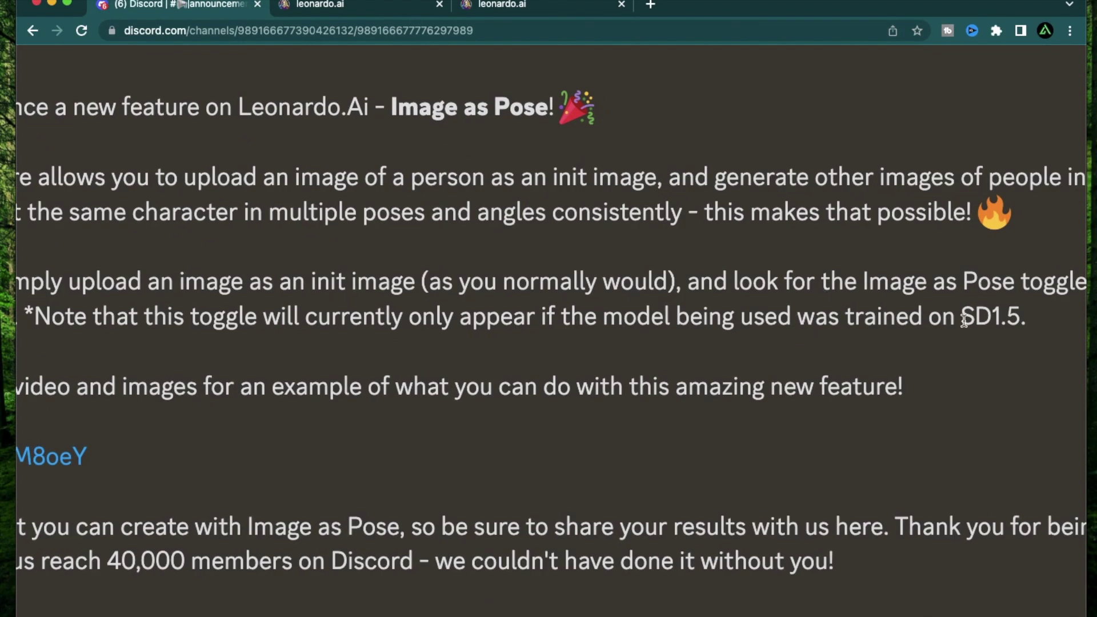
{"action": "left_click_drag", "start_coordinate": [964, 321], "coordinate": [1025, 317]}
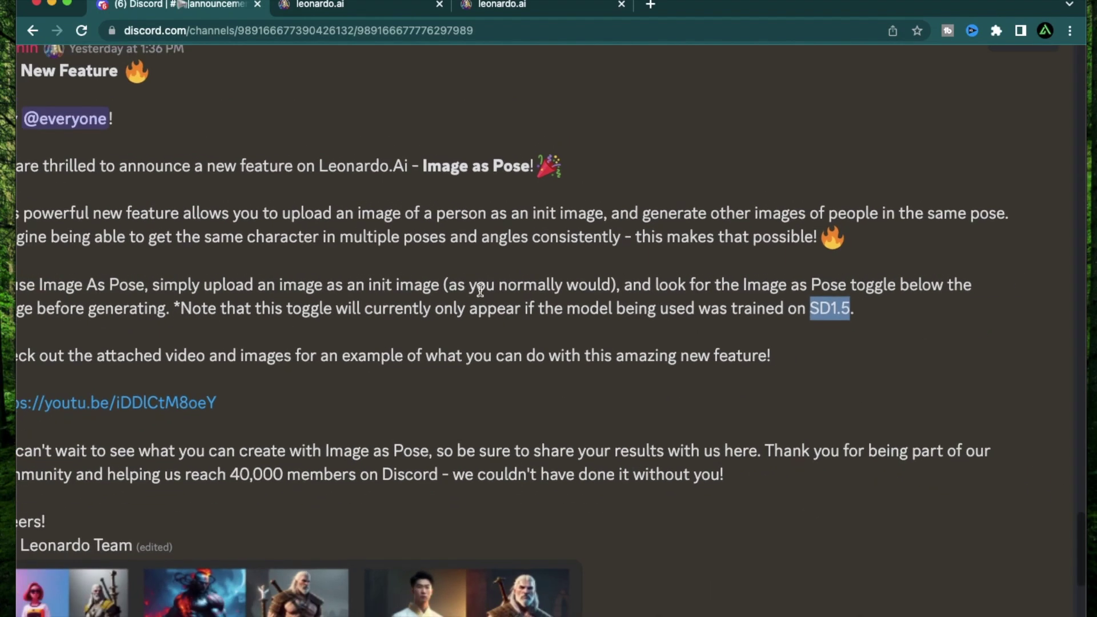
{"action": "left_click", "coordinate": [321, 5]}
Switch the model to Stable Diffusion 1.5 and enable Pose to Image for the upload
{"action": "left_click", "coordinate": [388, 203]}
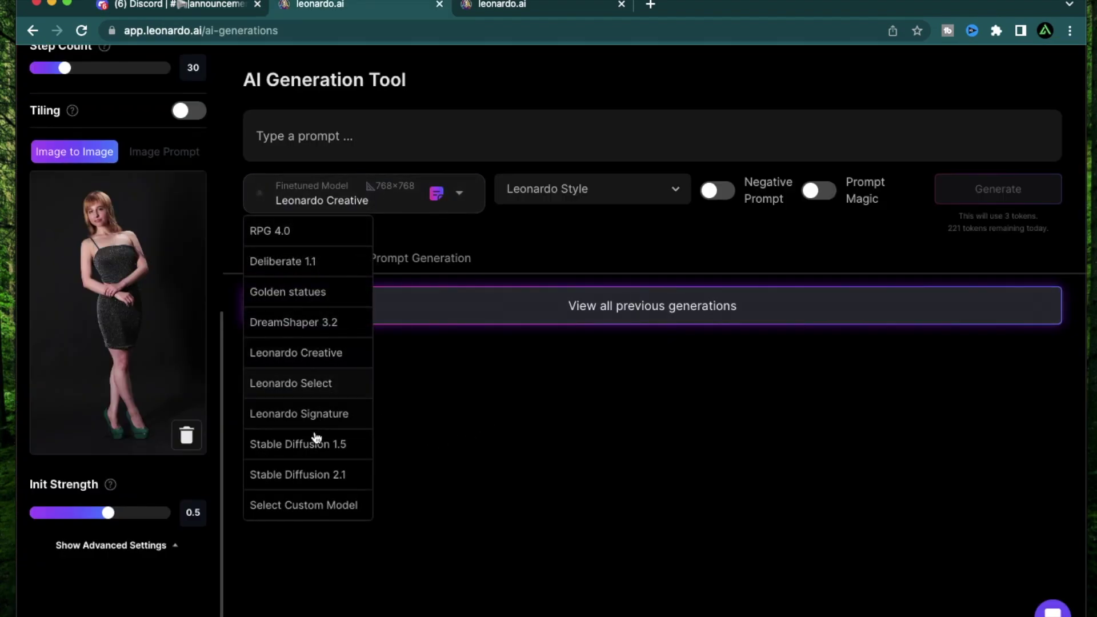
{"action": "left_click", "coordinate": [274, 445]}
{"action": "scroll", "coordinate": [129, 438], "scroll_direction": "down", "scroll_amount": 5}
{"action": "scroll", "coordinate": [128, 439], "scroll_direction": "down", "scroll_amount": 4}
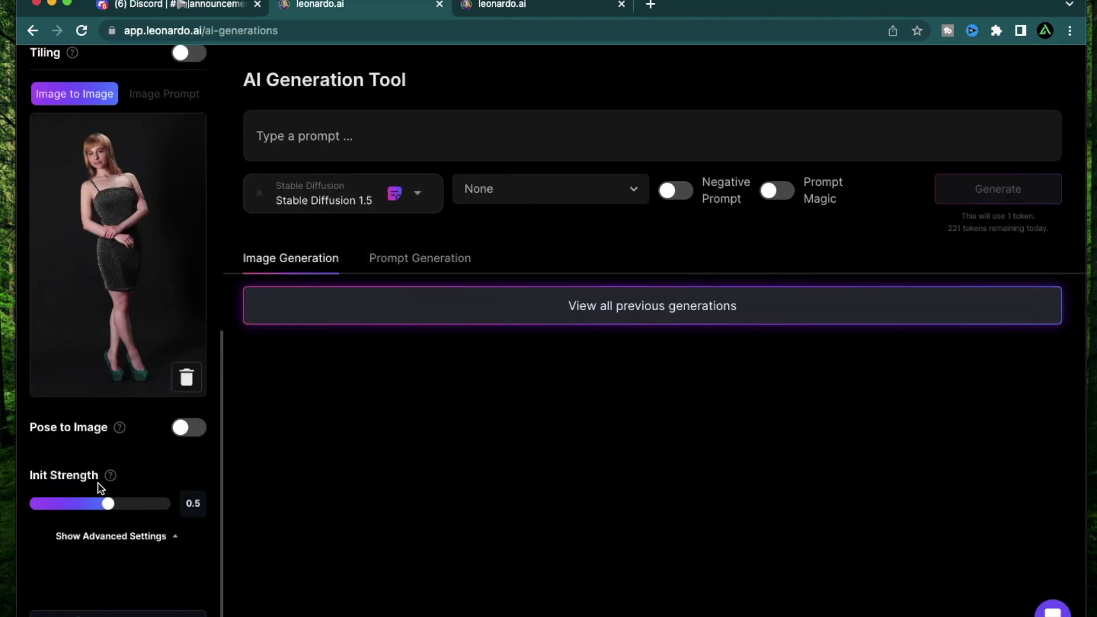
{"action": "left_click", "coordinate": [190, 429]}
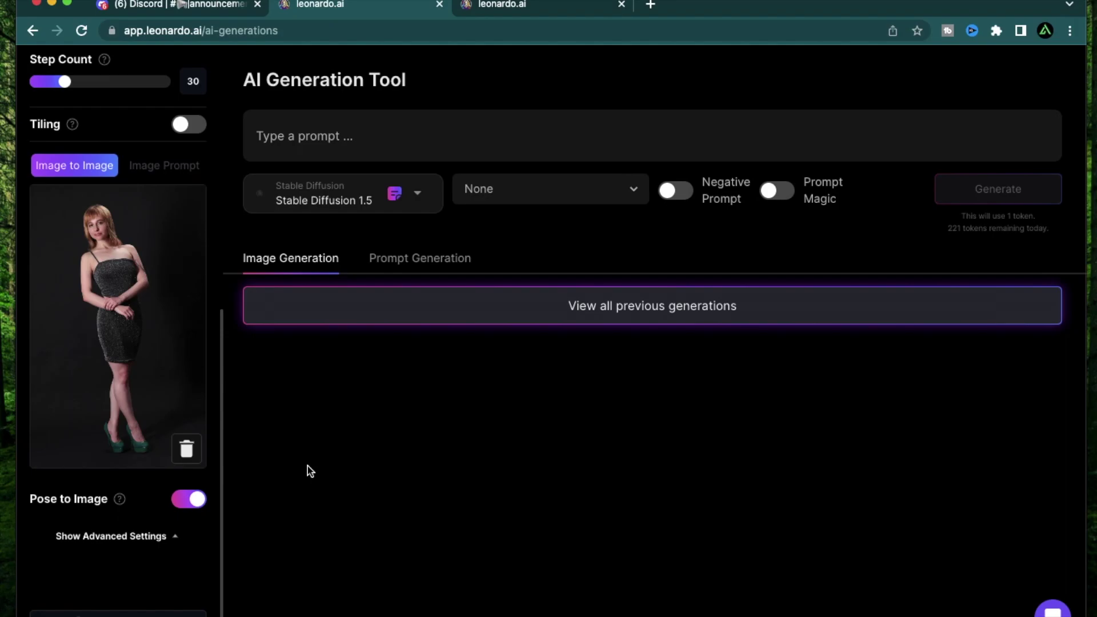
Remix the liked female alchemist portrait to load its prompt, RPG 4.0 model and 640×832 size
{"action": "key", "text": "super+bracketleft"}
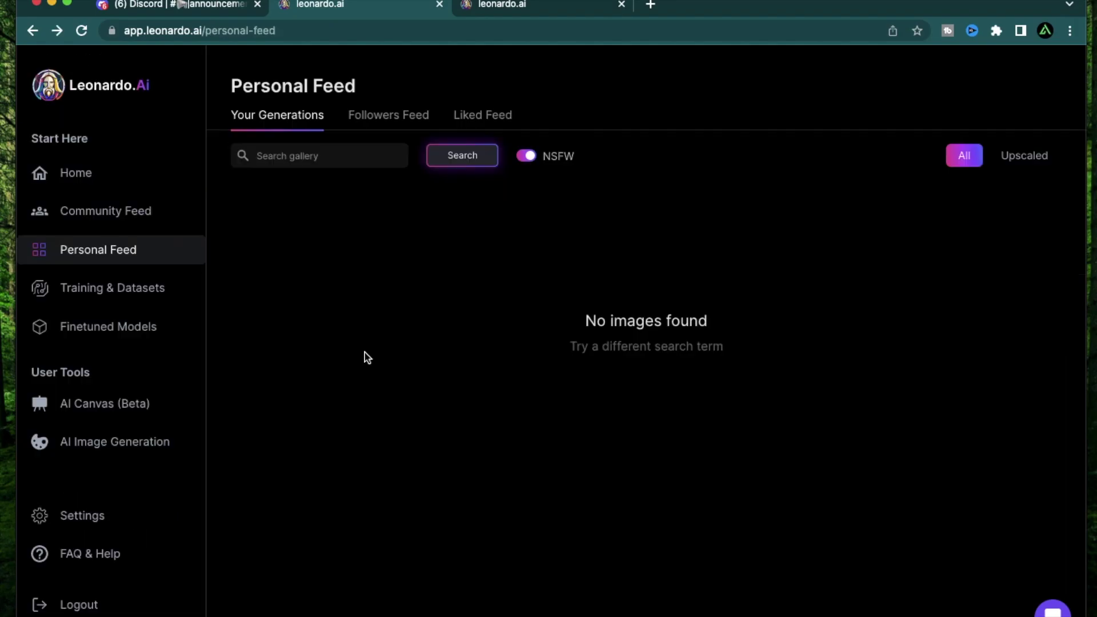
{"action": "left_click", "coordinate": [490, 114]}
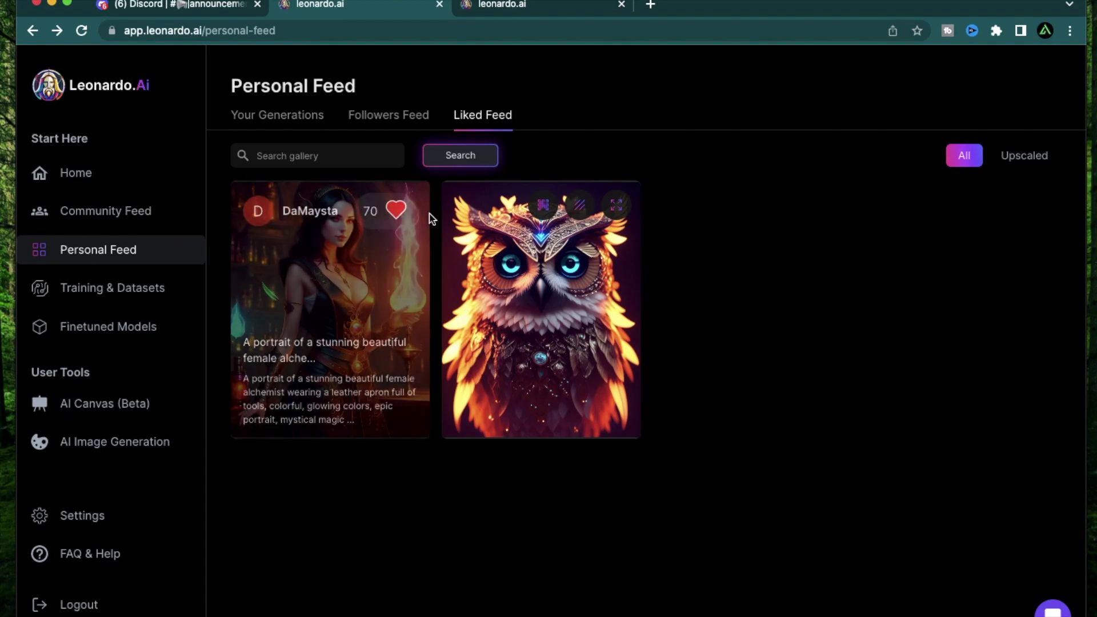
{"action": "left_click", "coordinate": [346, 318]}
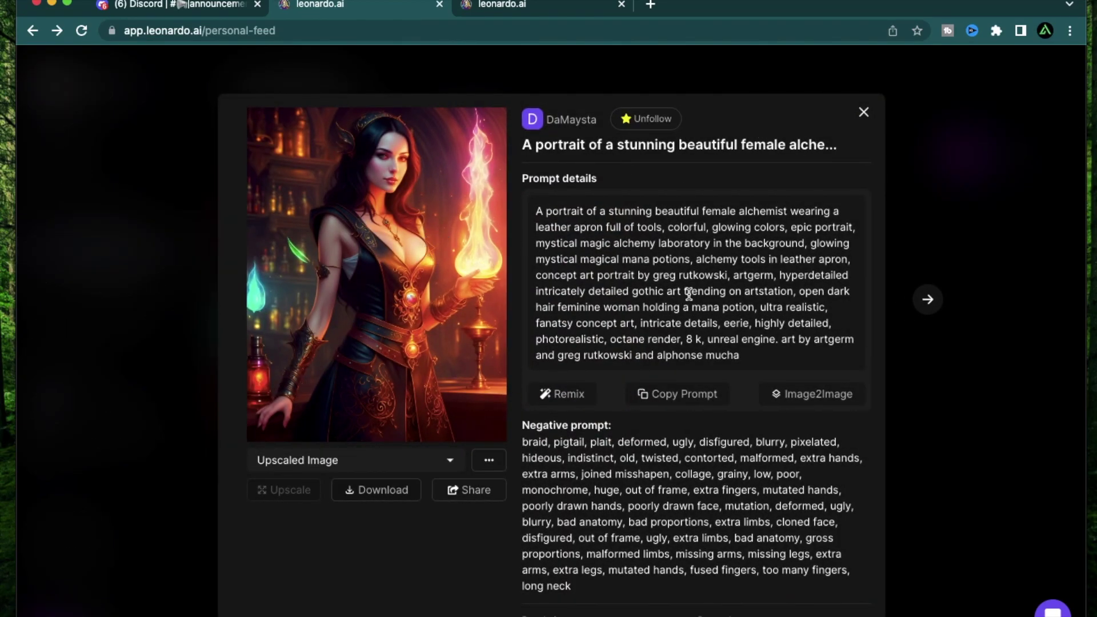
{"action": "scroll", "coordinate": [709, 438], "scroll_direction": "down", "scroll_amount": 3}
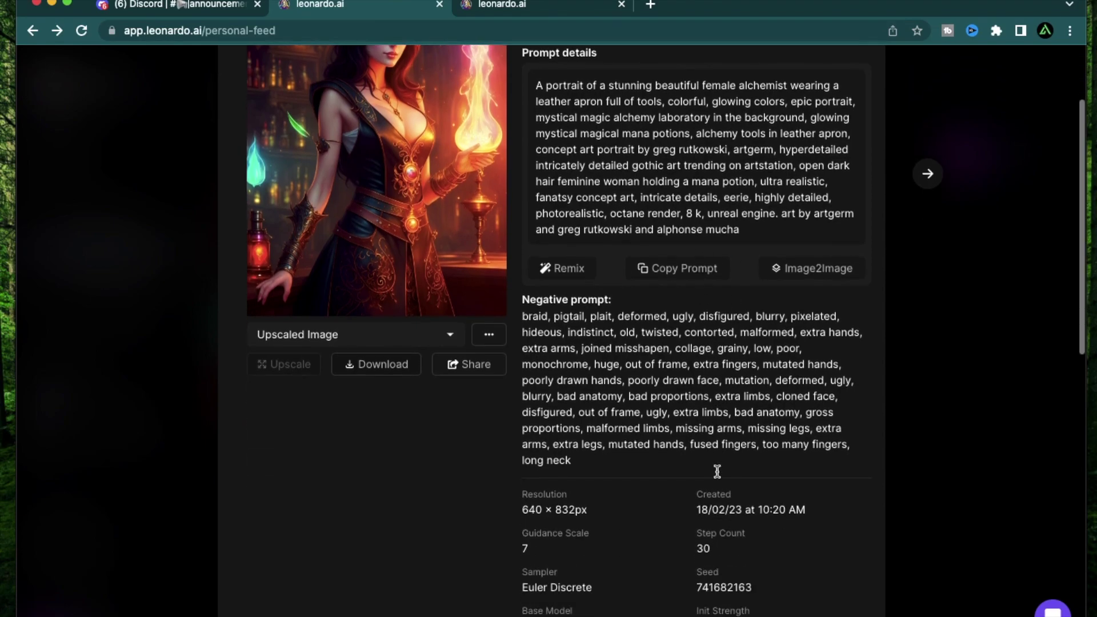
{"action": "scroll", "coordinate": [648, 470], "scroll_direction": "up", "scroll_amount": 3}
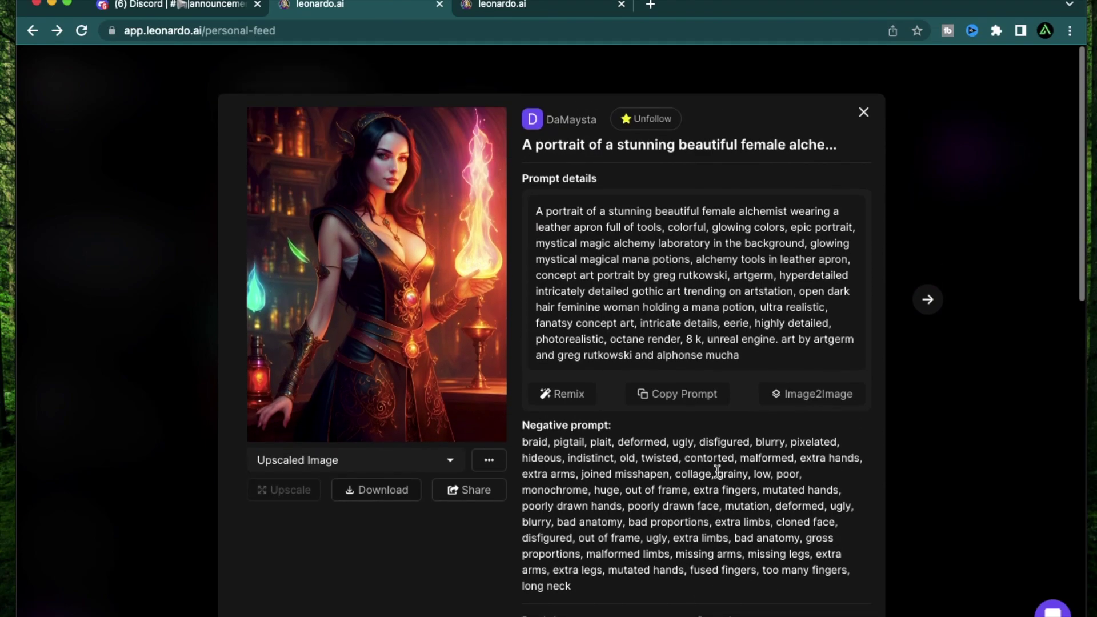
{"action": "left_click", "coordinate": [571, 394]}
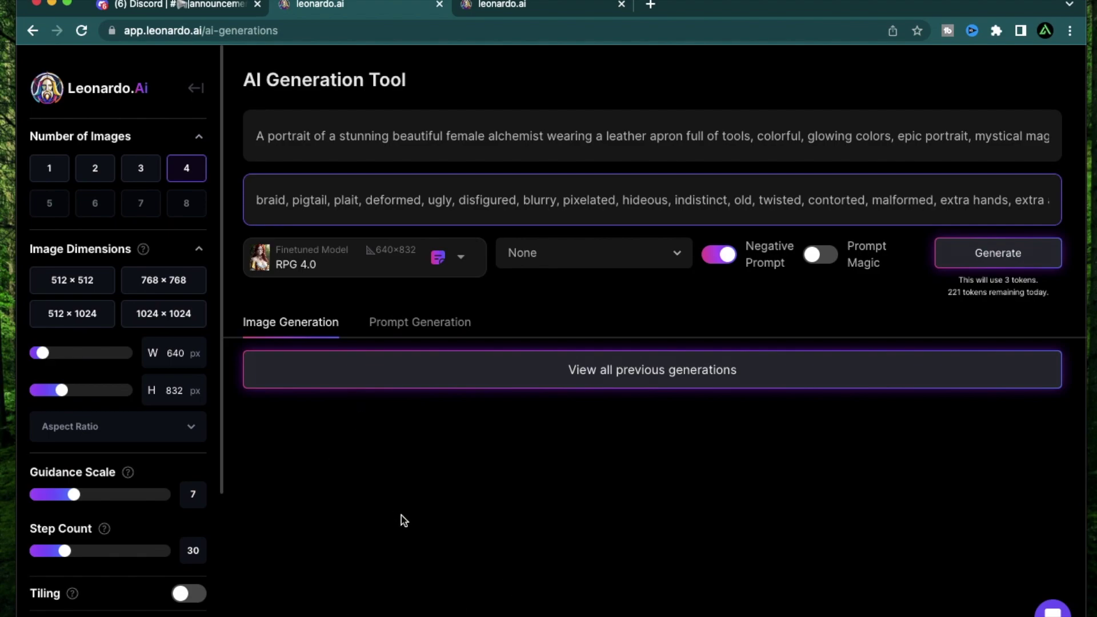
Trim the prompt to 'A portrait of a stunning beautiful female alchemist'
{"action": "scroll", "coordinate": [401, 515], "scroll_direction": "down", "scroll_amount": 4}
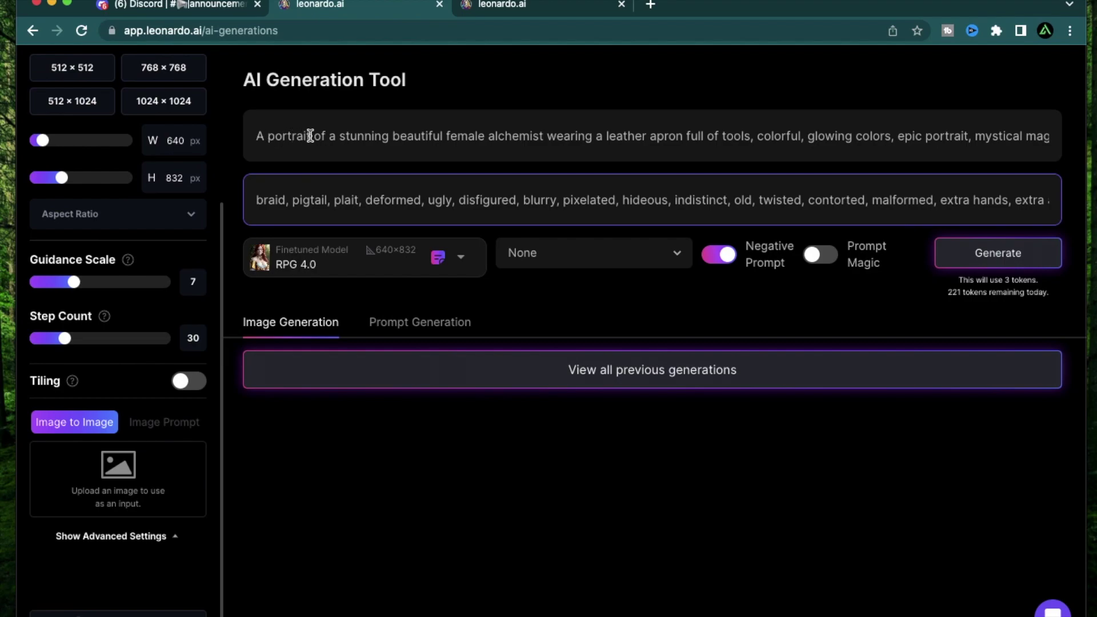
{"action": "left_click_drag", "start_coordinate": [310, 135], "coordinate": [1096, 167]}
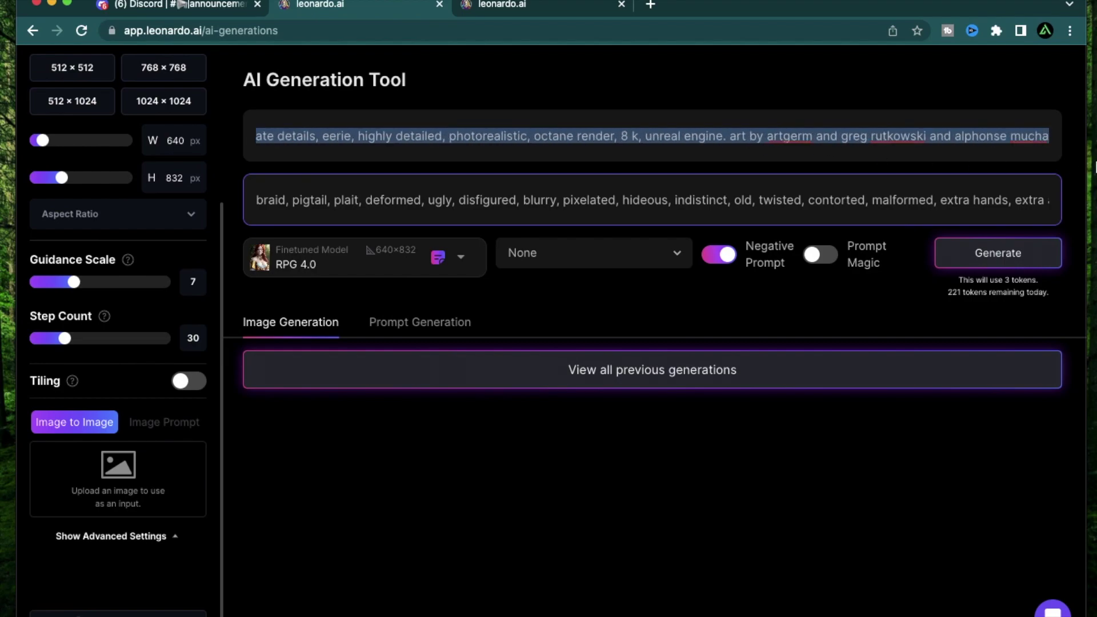
{"action": "left_click", "coordinate": [525, 523]}
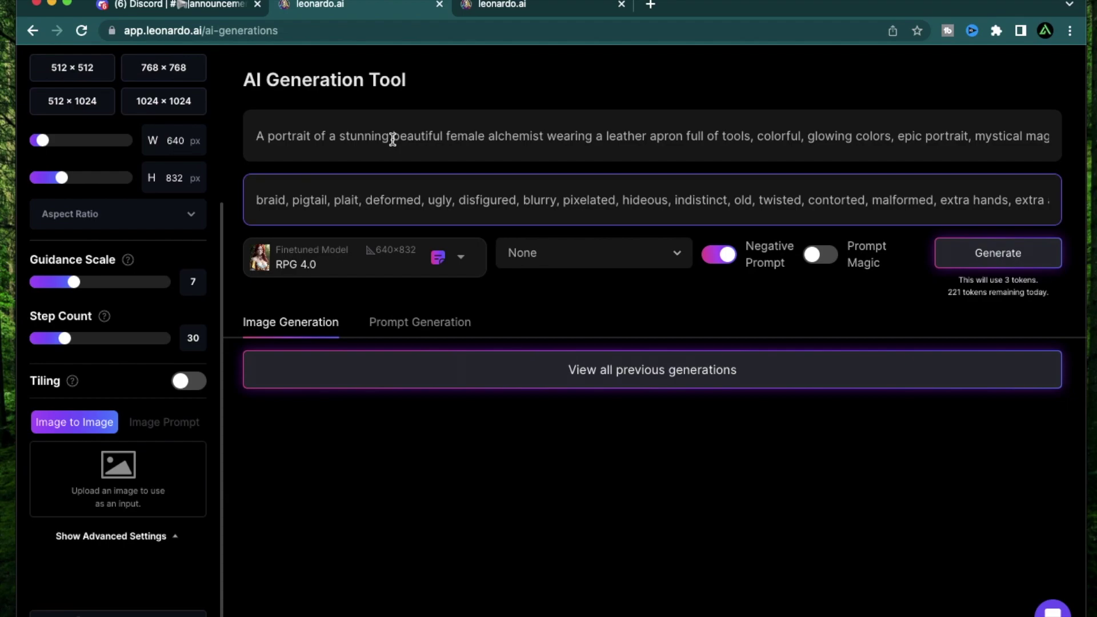
{"action": "left_click_drag", "start_coordinate": [551, 143], "coordinate": [1094, 179]}
{"action": "key", "text": "BackSpace"}
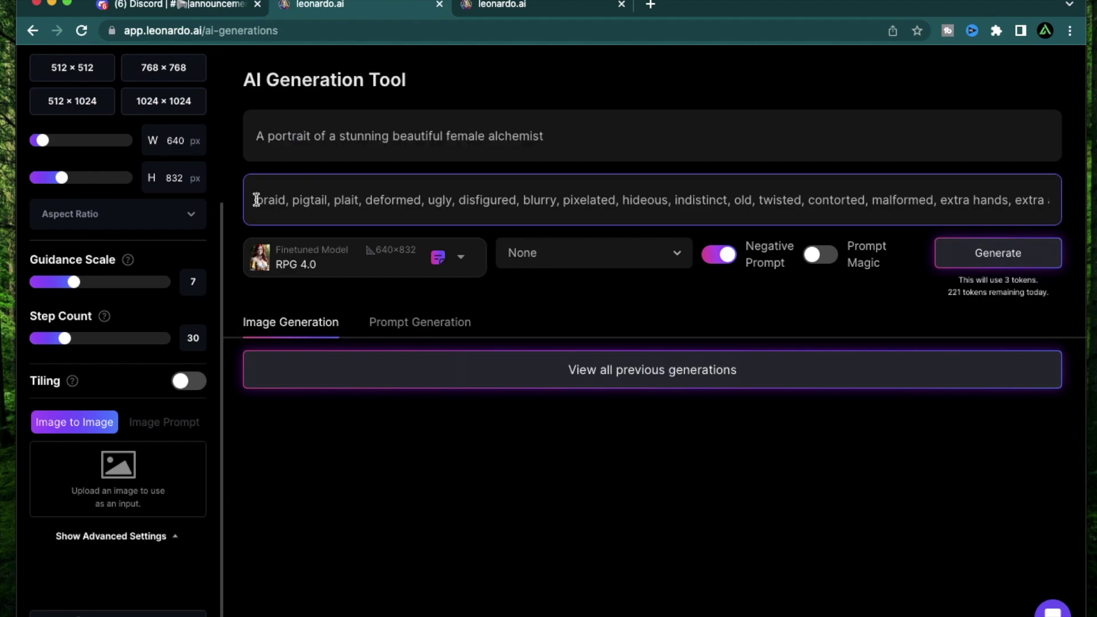
Review the negative prompt and set Number of Images to 1
{"action": "left_click_drag", "start_coordinate": [256, 200], "coordinate": [753, 195]}
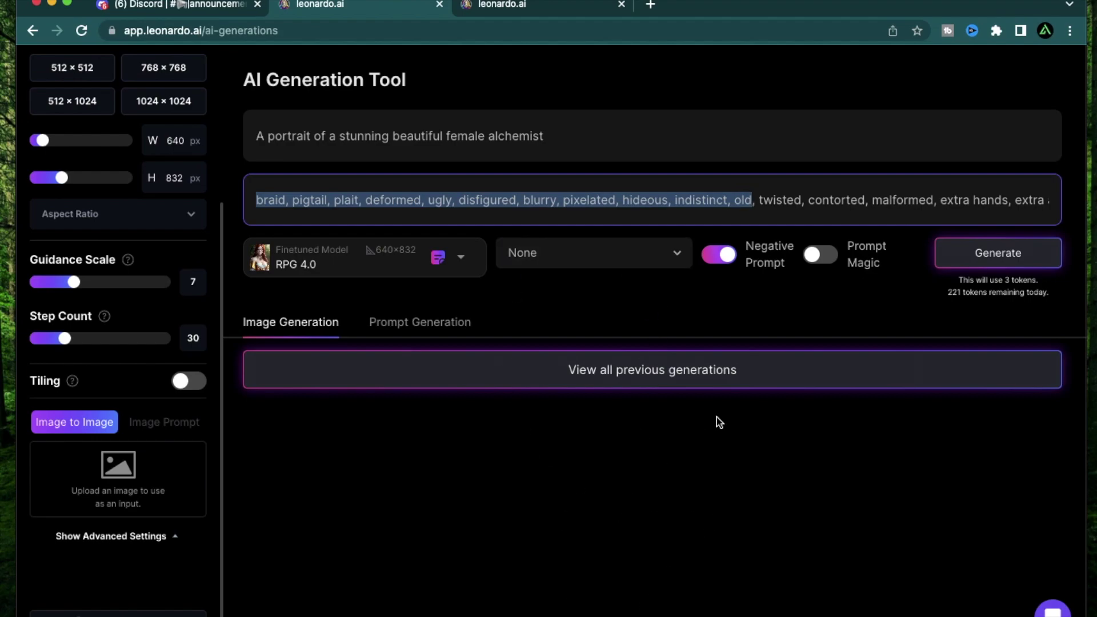
{"action": "left_click", "coordinate": [492, 204]}
{"action": "left_click_drag", "start_coordinate": [298, 200], "coordinate": [642, 216]}
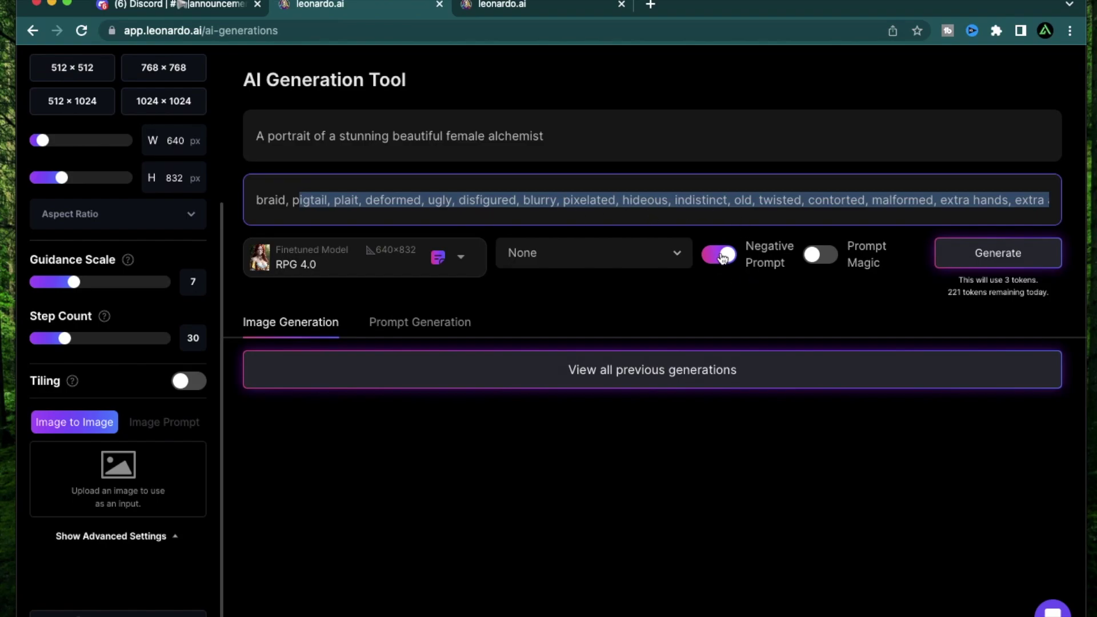
{"action": "left_click", "coordinate": [478, 486]}
{"action": "scroll", "coordinate": [170, 434], "scroll_direction": "up", "scroll_amount": 4}
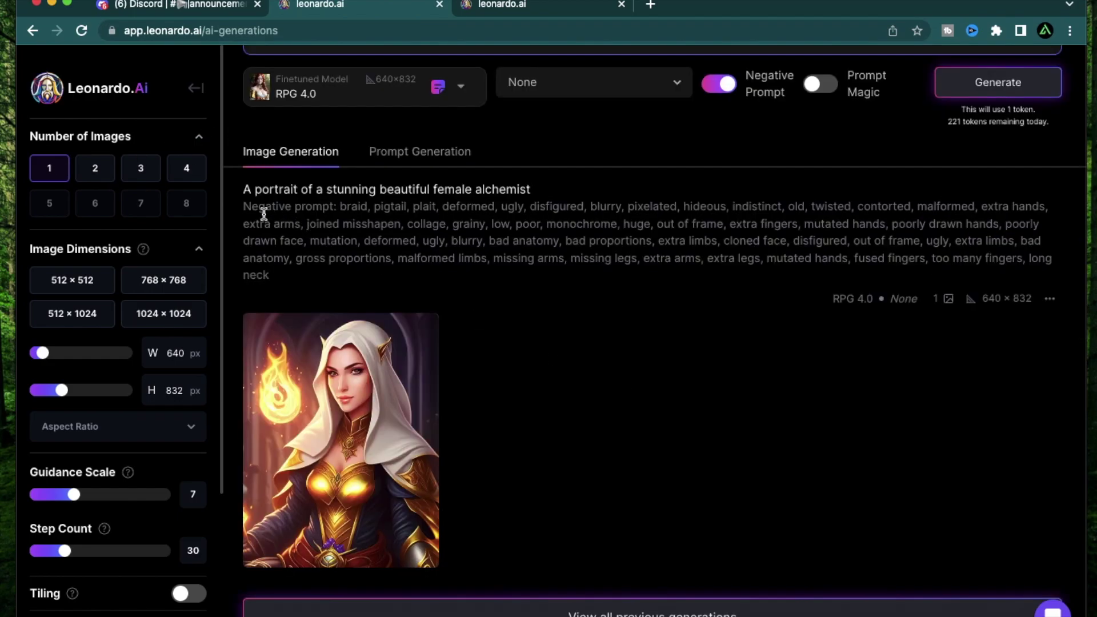
{"action": "left_click", "coordinate": [378, 376]}
{"action": "key", "text": "Escape"}
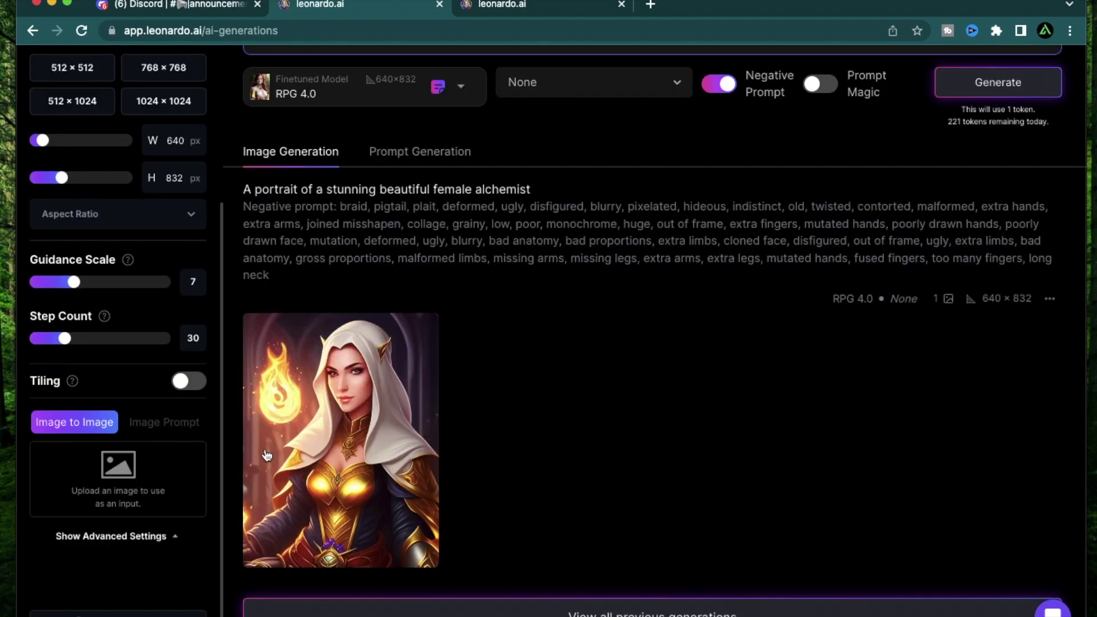
{"action": "left_click", "coordinate": [123, 474]}
Load pose 1.jpg, a woman in a black dress, as the image input with Pose to Image on
{"action": "double_click", "coordinate": [306, 161]}
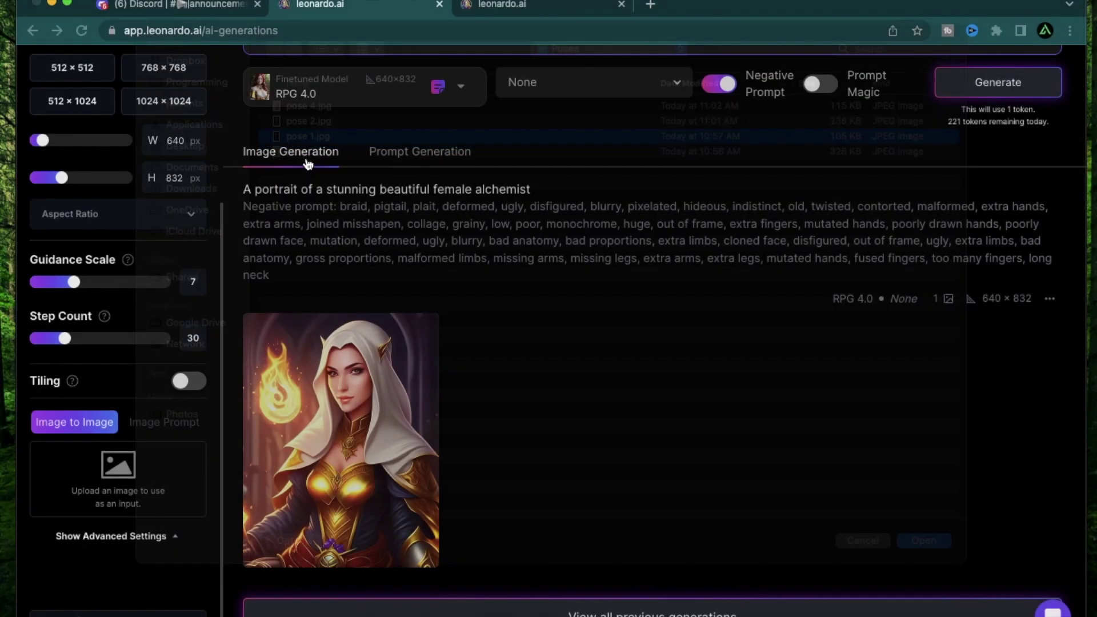
{"action": "scroll", "coordinate": [157, 264], "scroll_direction": "down", "scroll_amount": 5}
{"action": "scroll", "coordinate": [159, 271], "scroll_direction": "up", "scroll_amount": 5}
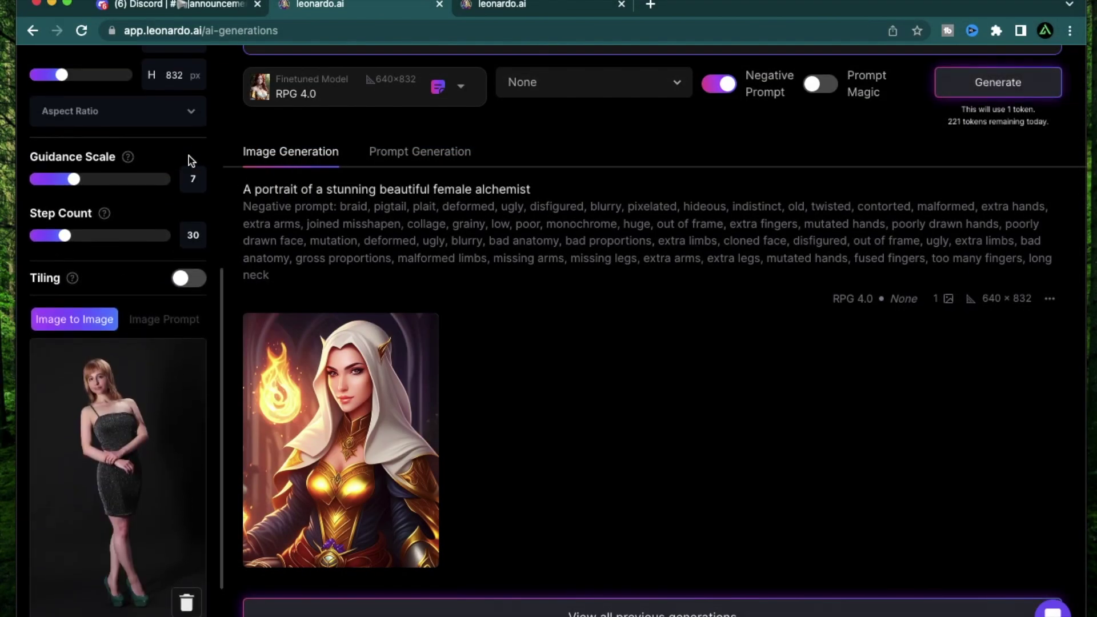
{"action": "scroll", "coordinate": [330, 276], "scroll_direction": "up", "scroll_amount": 3}
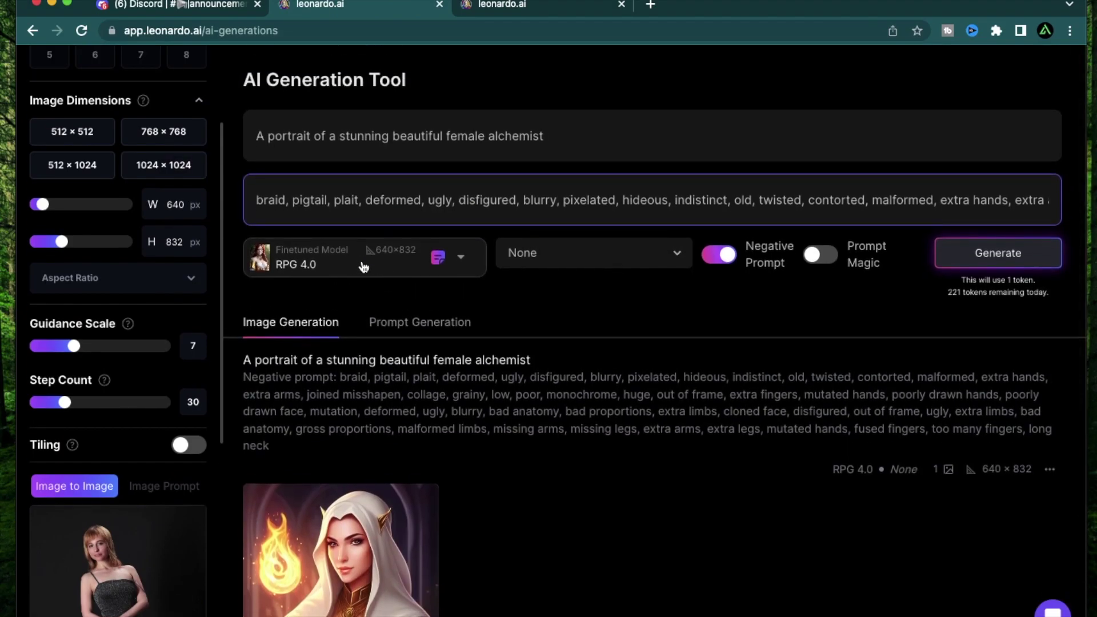
{"action": "scroll", "coordinate": [107, 286], "scroll_direction": "down", "scroll_amount": 6}
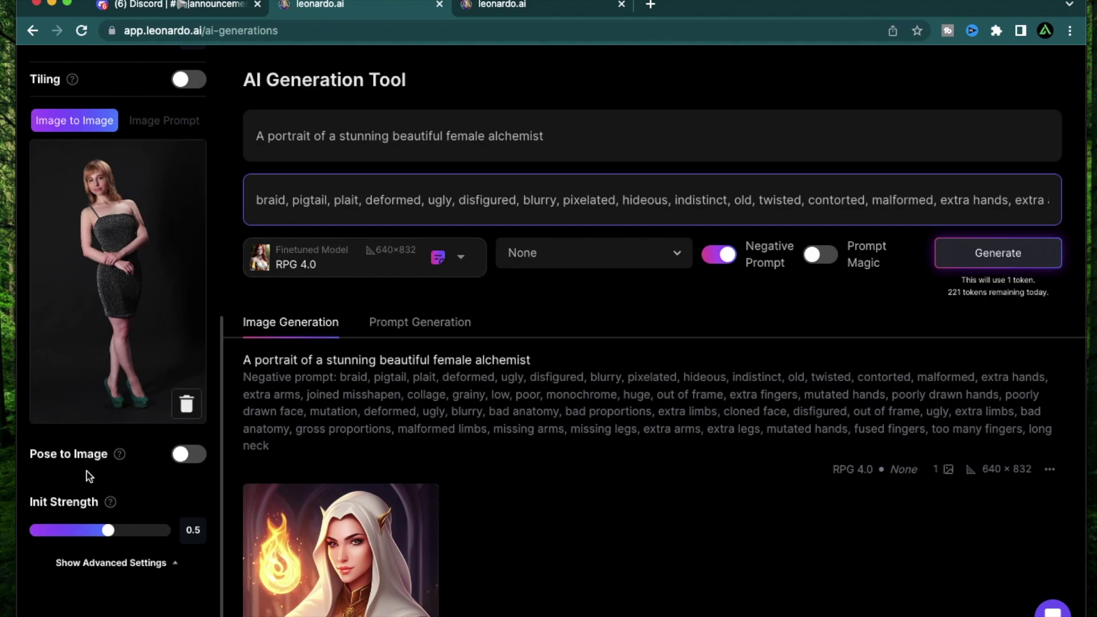
{"action": "left_click", "coordinate": [194, 456]}
{"action": "scroll", "coordinate": [193, 456], "scroll_direction": "up", "scroll_amount": 1}
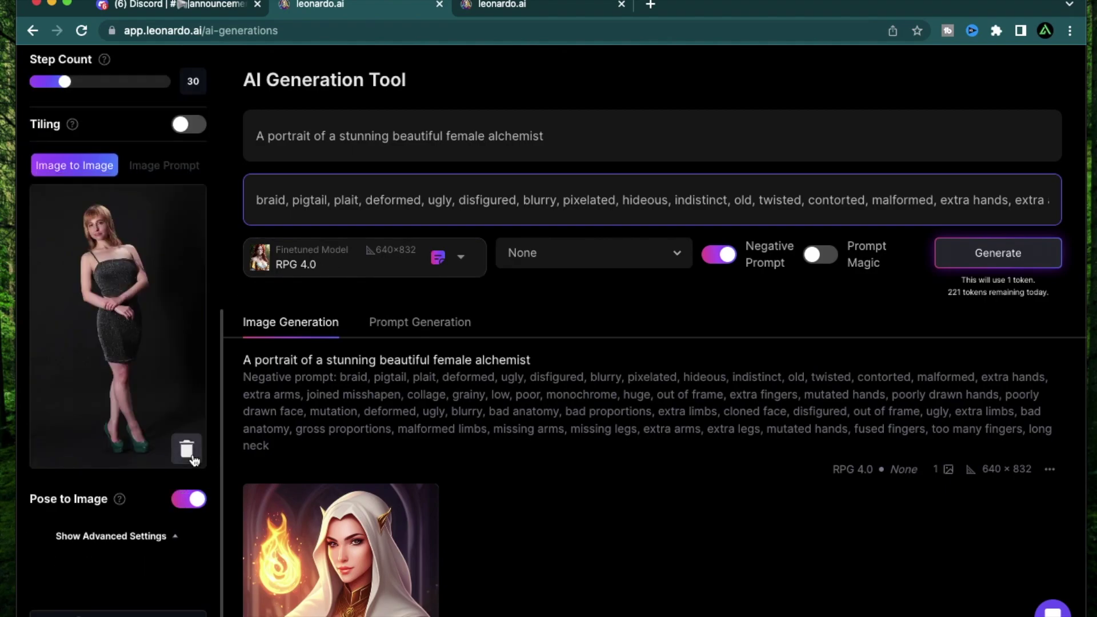
{"action": "scroll", "coordinate": [147, 318], "scroll_direction": "up", "scroll_amount": 5}
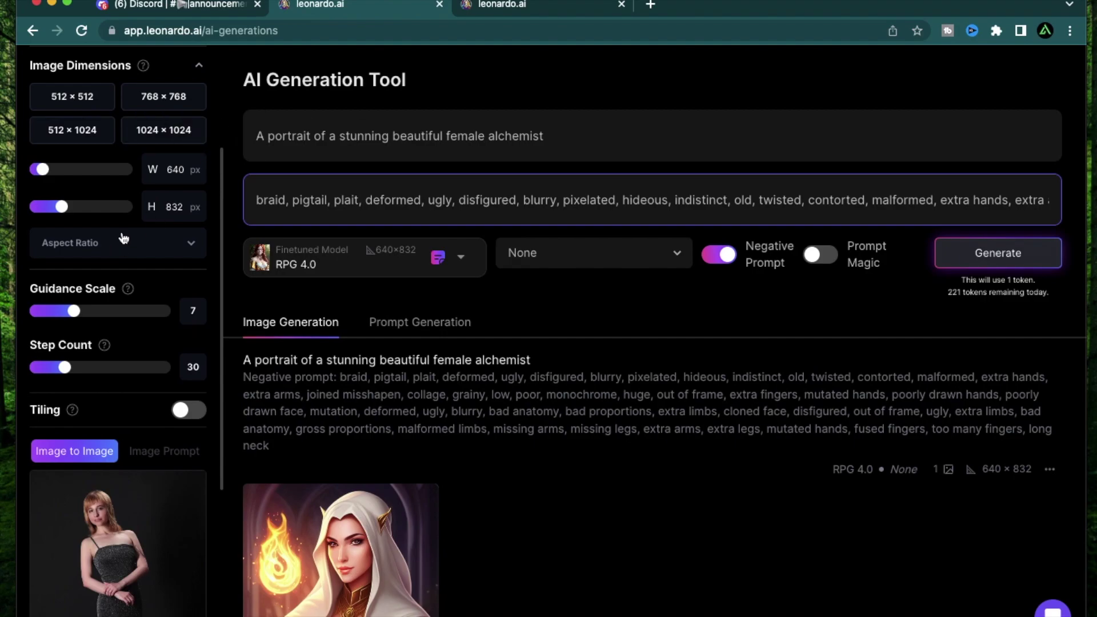
{"action": "scroll", "coordinate": [86, 218], "scroll_direction": "up", "scroll_amount": 3}
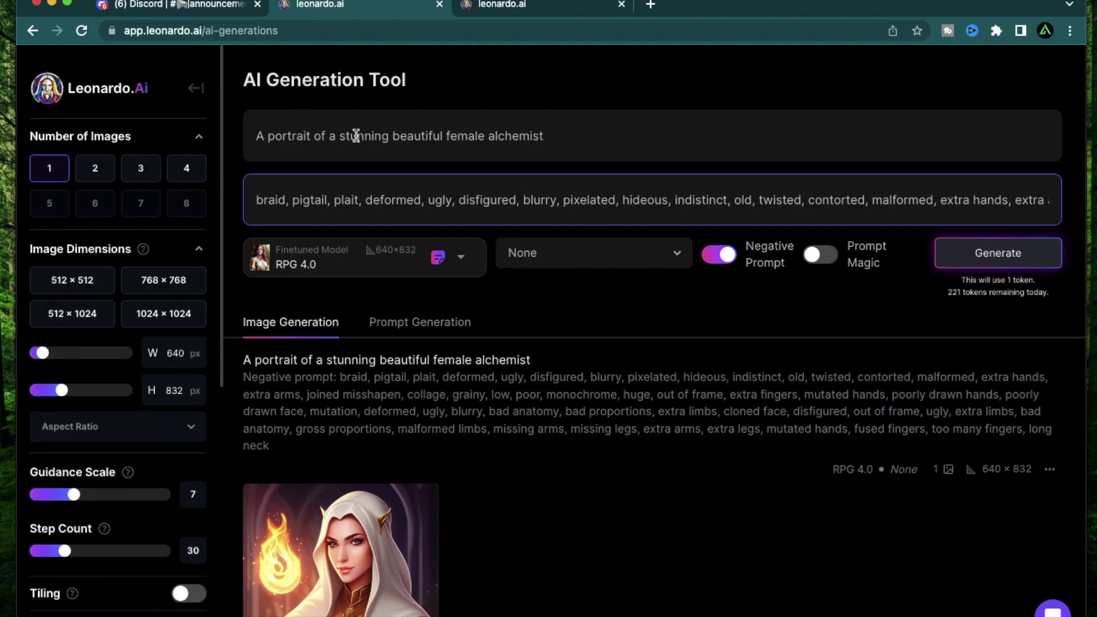
{"action": "scroll", "coordinate": [104, 431], "scroll_direction": "down", "scroll_amount": 7}
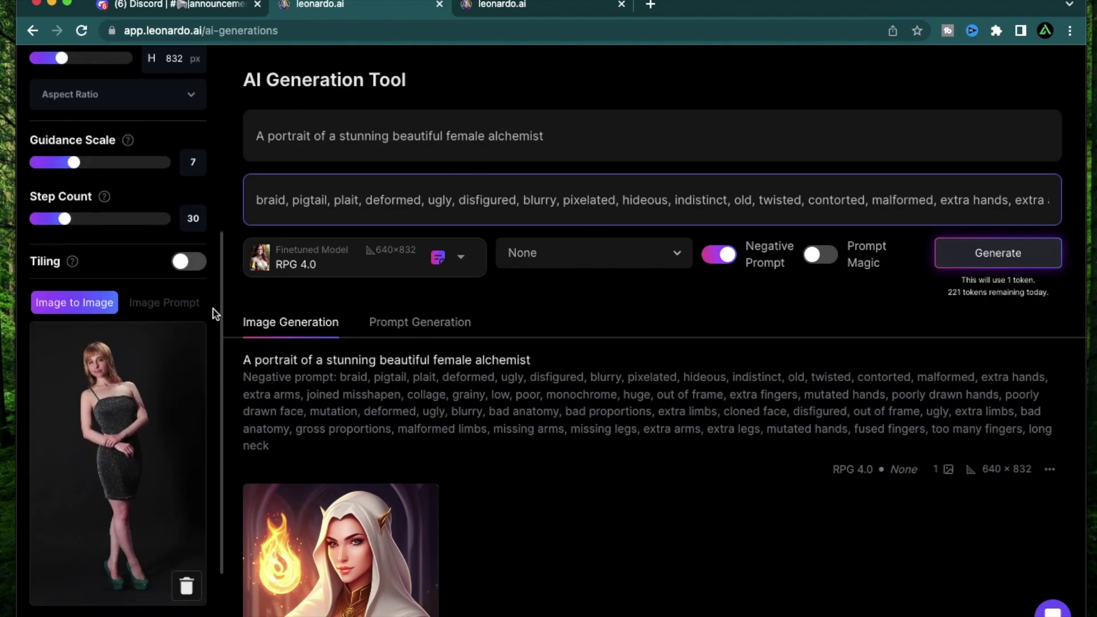
Generate the red-haired alchemist portrait in the arms-crossed pose and view it enlarged
{"action": "left_click", "coordinate": [994, 254]}
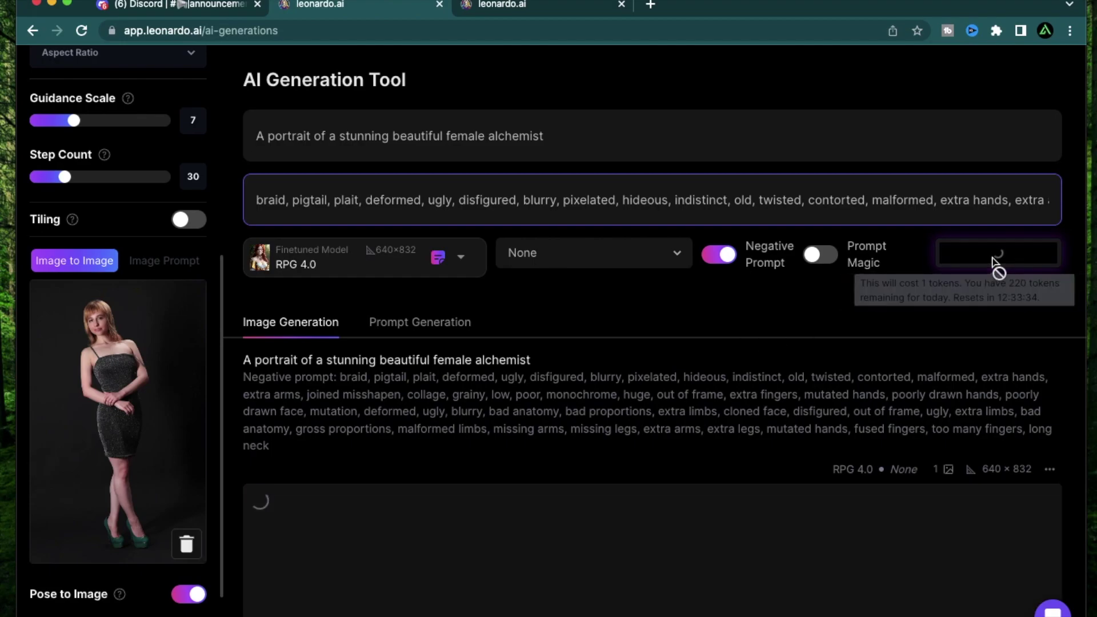
{"action": "scroll", "coordinate": [713, 284], "scroll_direction": "down", "scroll_amount": 4}
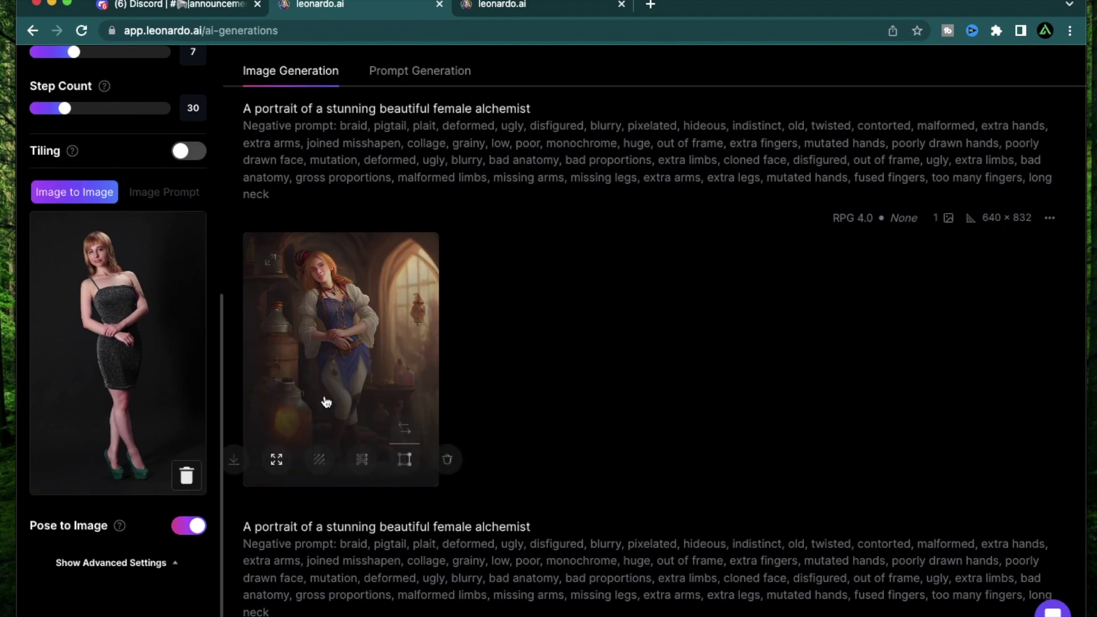
{"action": "mouse_move", "coordinate": [351, 340]}
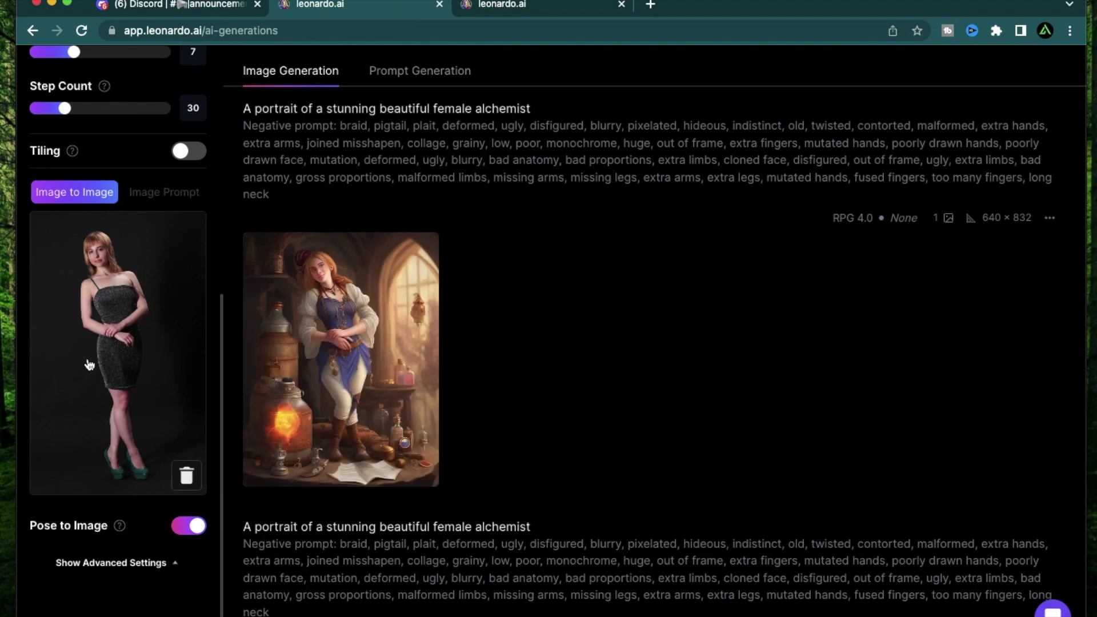
{"action": "left_click", "coordinate": [348, 349]}
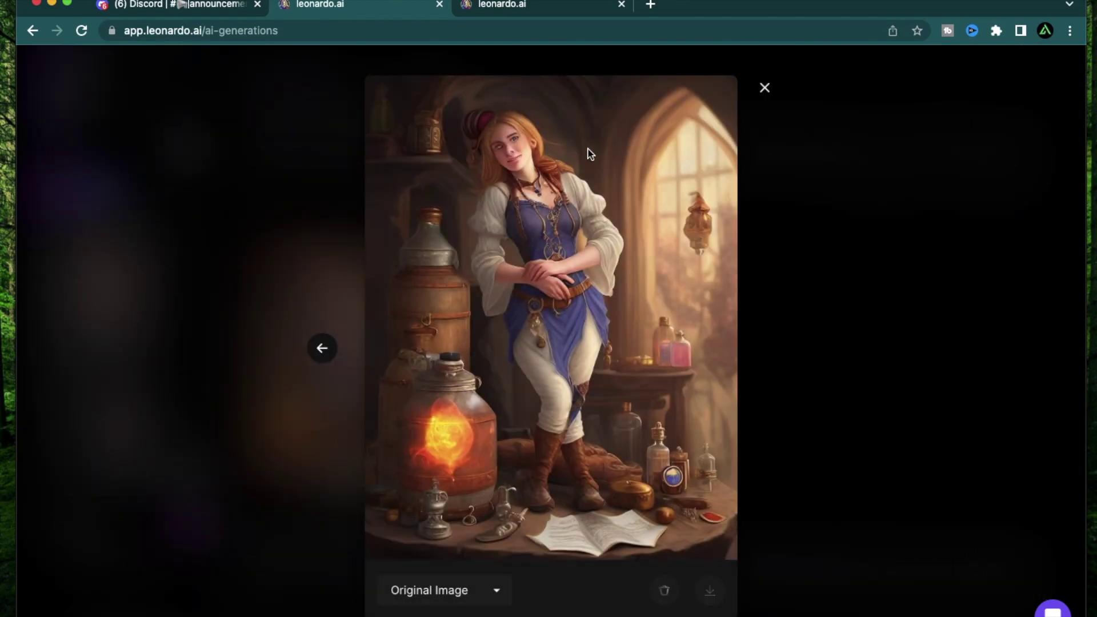
Replace the reference image with pose 2.jpg, the one-leg-raised photo
{"action": "key", "text": "Escape"}
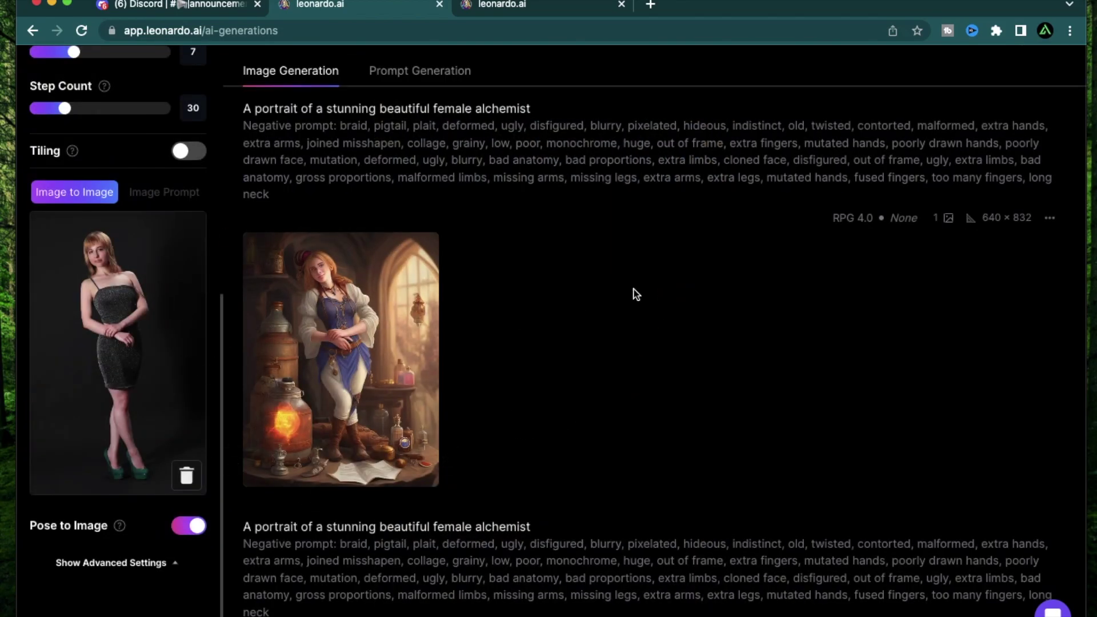
{"action": "left_click", "coordinate": [187, 475]}
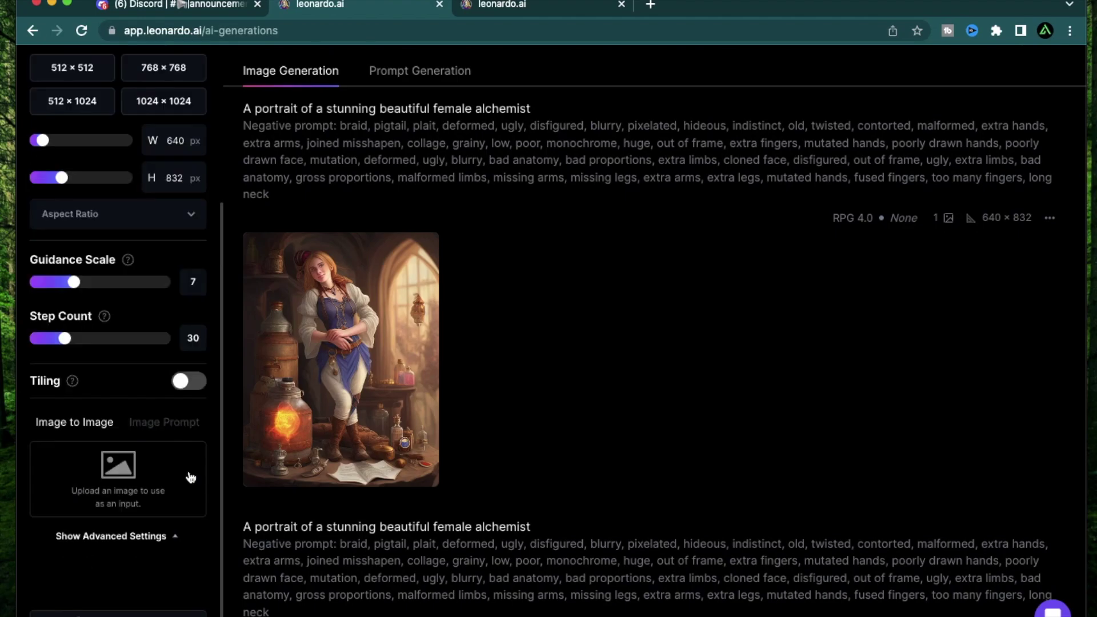
{"action": "left_click", "coordinate": [146, 481]}
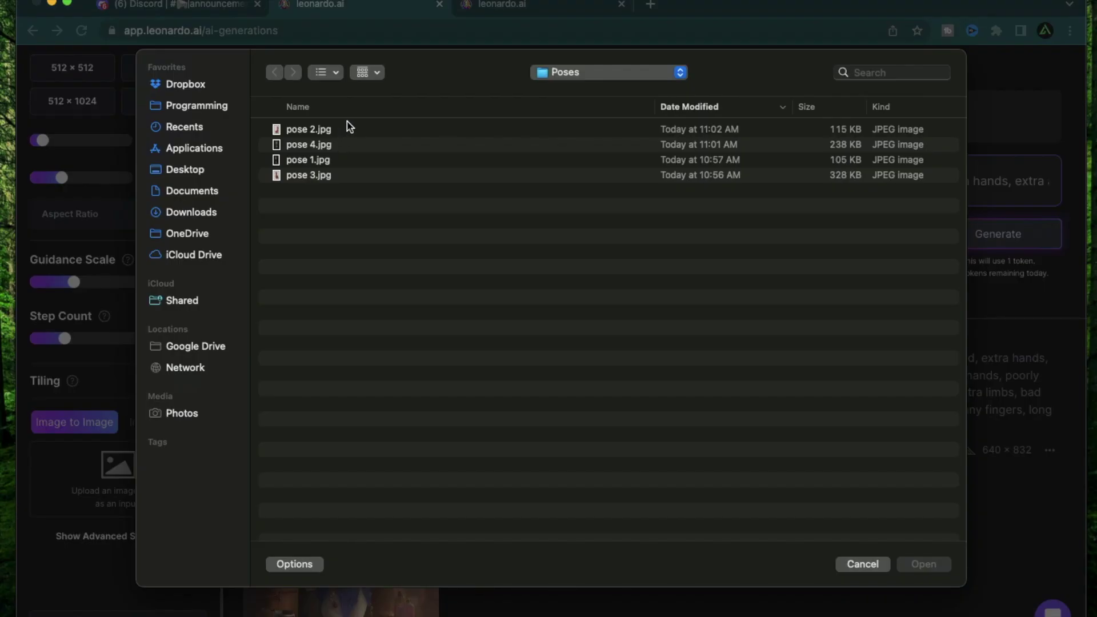
{"action": "left_click", "coordinate": [328, 129]}
{"action": "key", "text": "space"}
{"action": "key", "text": "space"}
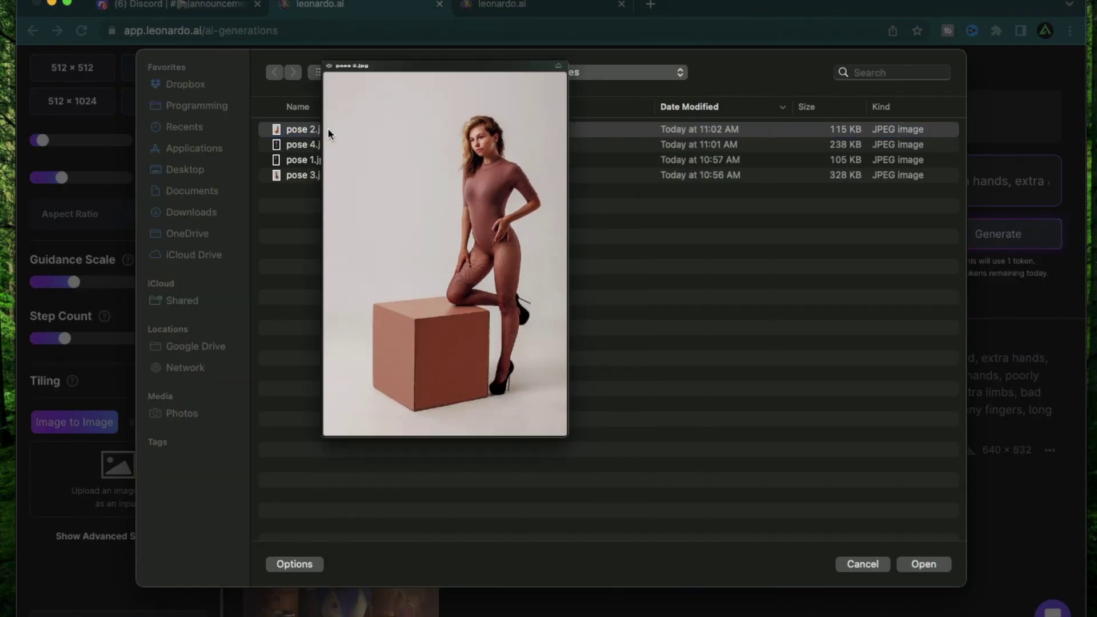
{"action": "double_click", "coordinate": [327, 128]}
{"action": "scroll", "coordinate": [194, 337], "scroll_direction": "up", "scroll_amount": 1}
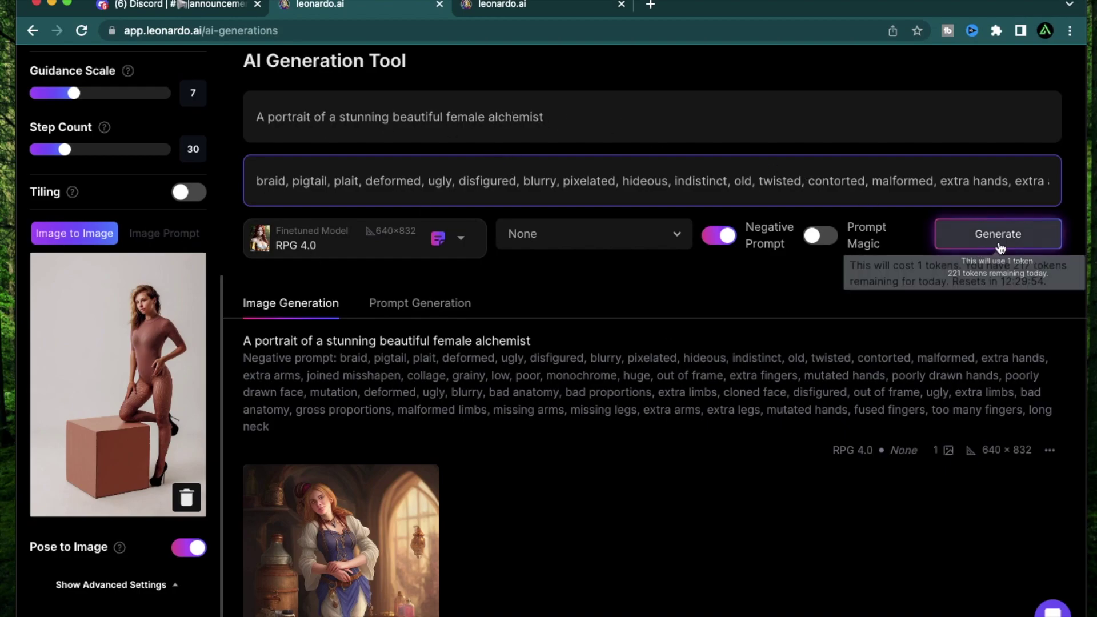
Generate the alchemist portrait mirroring the raised-leg stance and inspect it enlarged
{"action": "left_click", "coordinate": [1034, 236]}
{"action": "scroll", "coordinate": [644, 440], "scroll_direction": "down", "scroll_amount": 5}
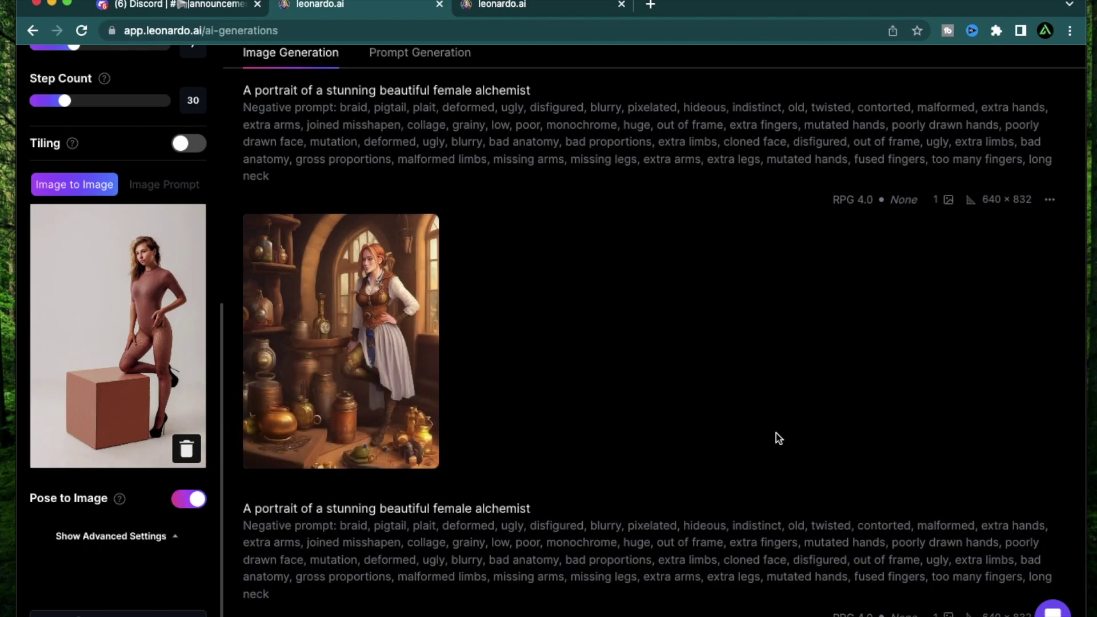
{"action": "left_click", "coordinate": [357, 324]}
{"action": "left_click", "coordinate": [148, 352]}
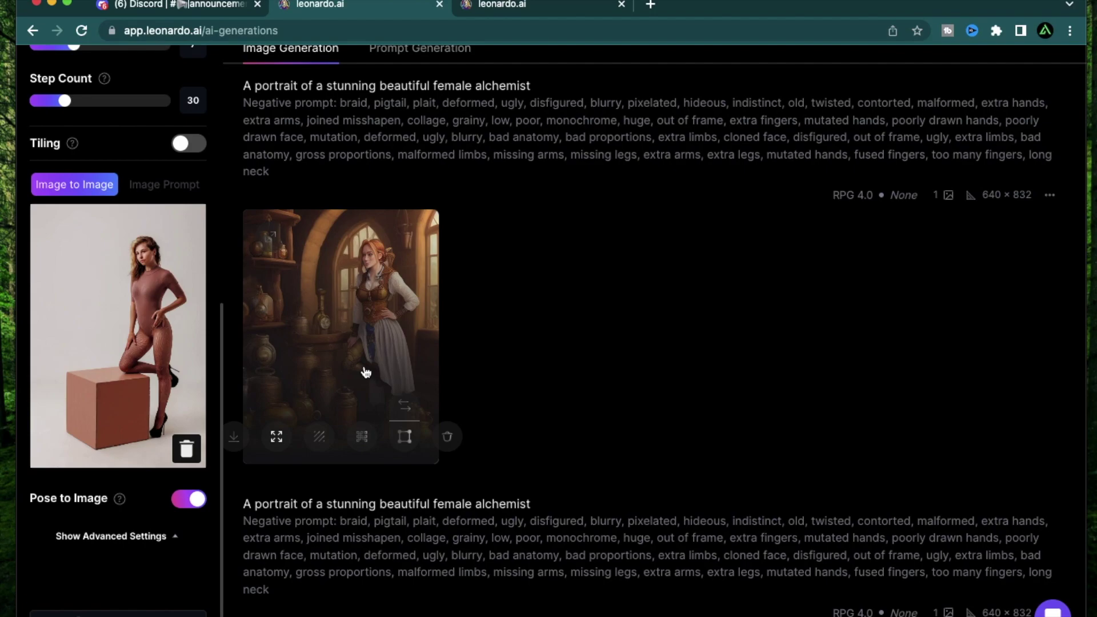
{"action": "left_click", "coordinate": [419, 323]}
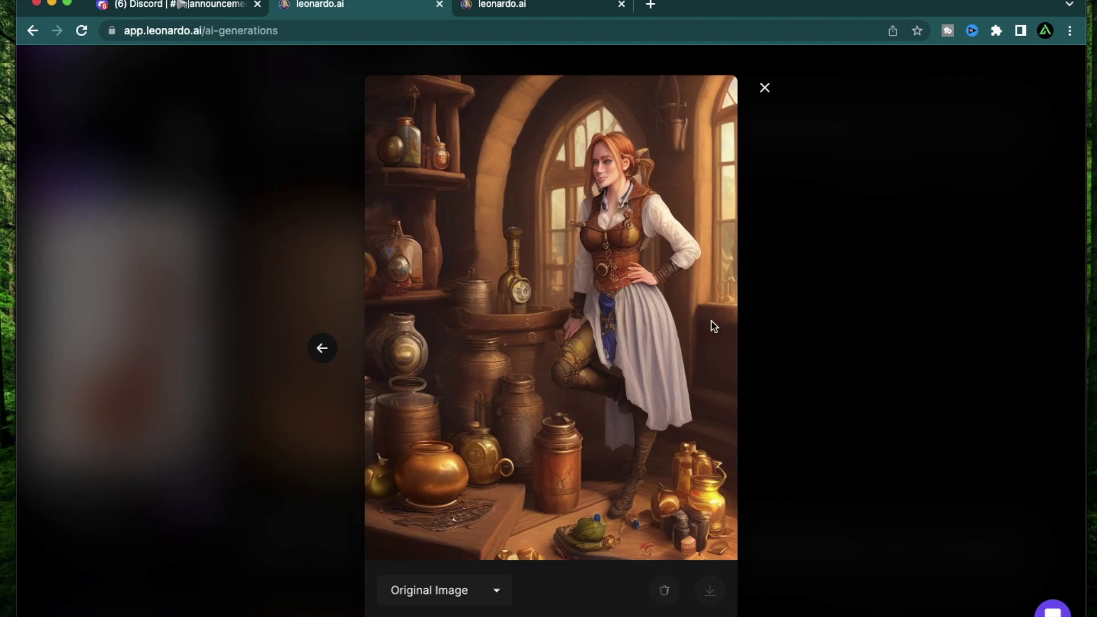
{"action": "key", "text": "Escape"}
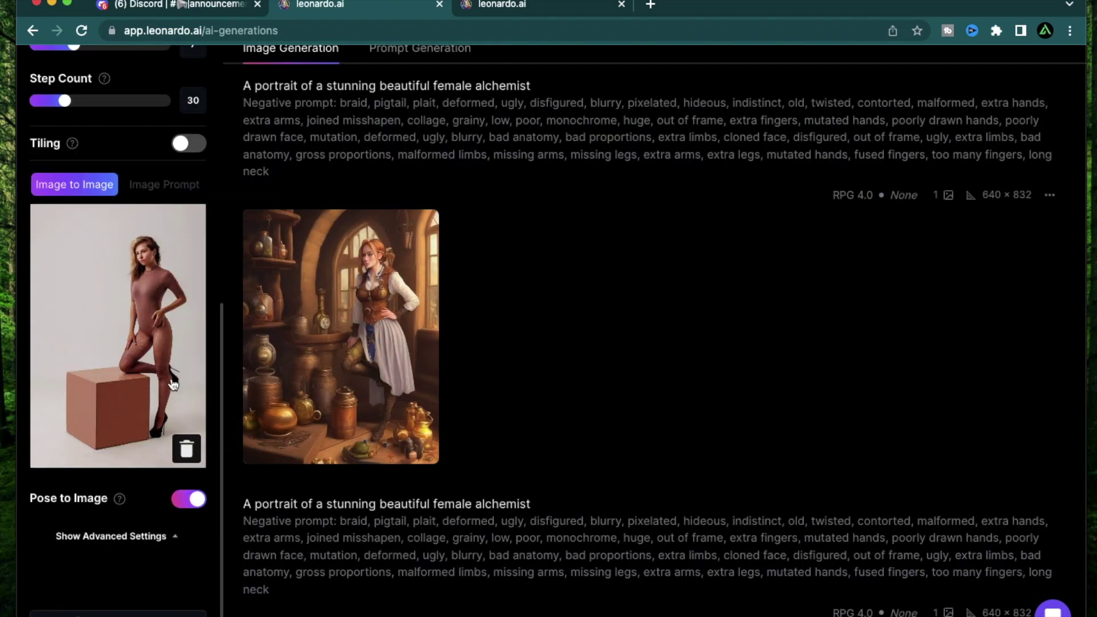
Replace the reference with pose 3.jpg, seated with legs crossed and hand on head
{"action": "left_click", "coordinate": [187, 449]}
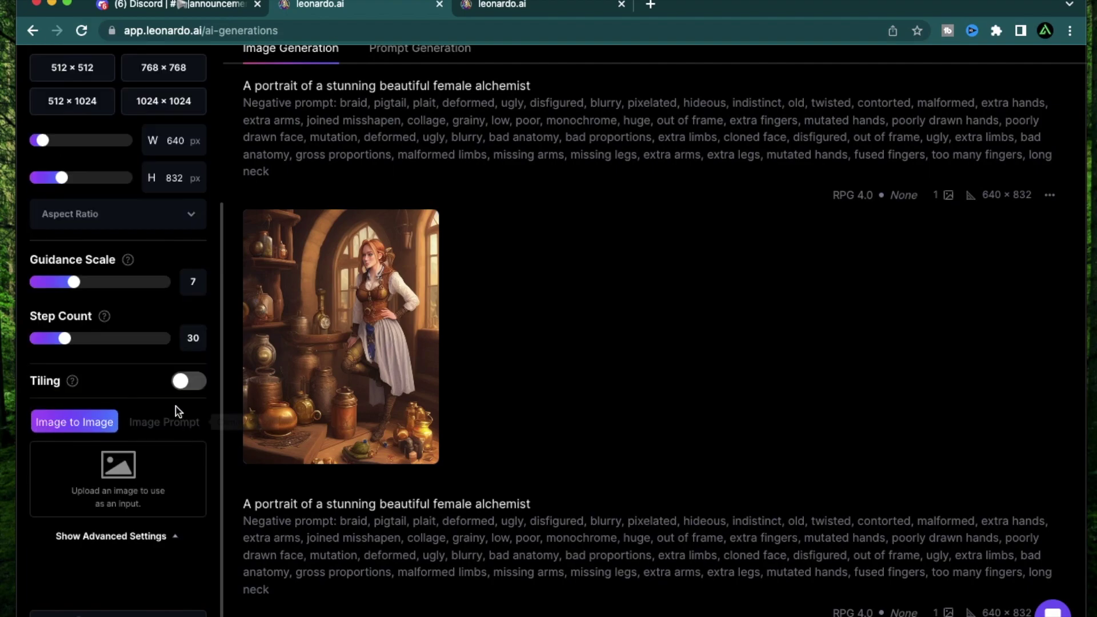
{"action": "left_click", "coordinate": [163, 471]}
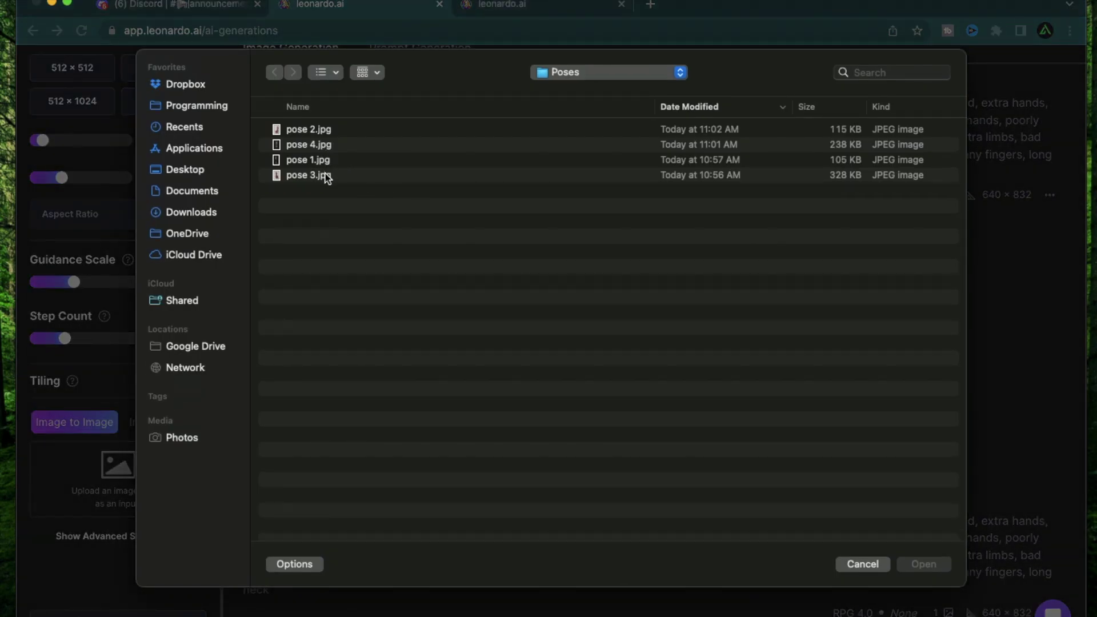
{"action": "left_click", "coordinate": [324, 176]}
{"action": "key", "text": "space"}
{"action": "double_click", "coordinate": [320, 175]}
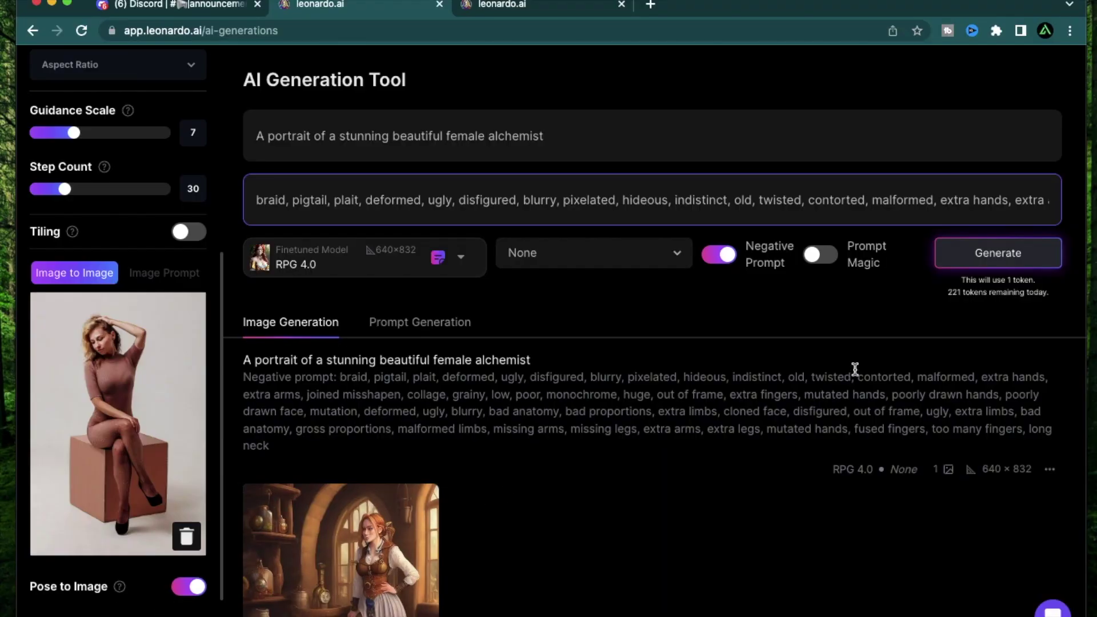
Generate the seated alchemist portrait and inspect it at full size
{"action": "left_click", "coordinate": [971, 262]}
{"action": "scroll", "coordinate": [626, 376], "scroll_direction": "down", "scroll_amount": 3}
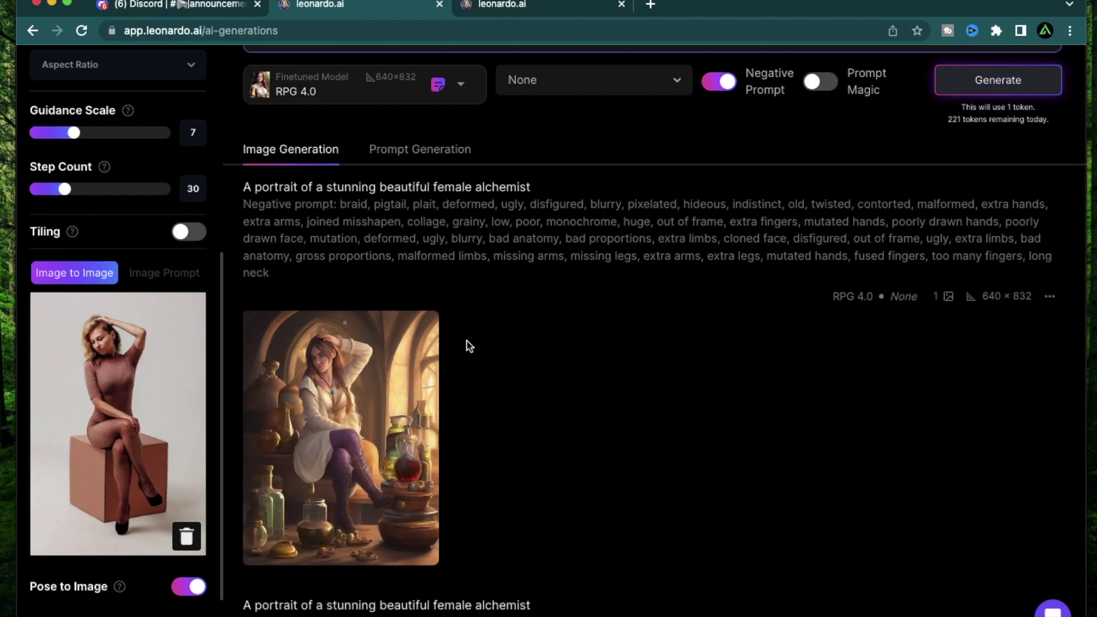
{"action": "mouse_move", "coordinate": [359, 506]}
{"action": "mouse_move", "coordinate": [380, 461]}
{"action": "left_click", "coordinate": [349, 398]}
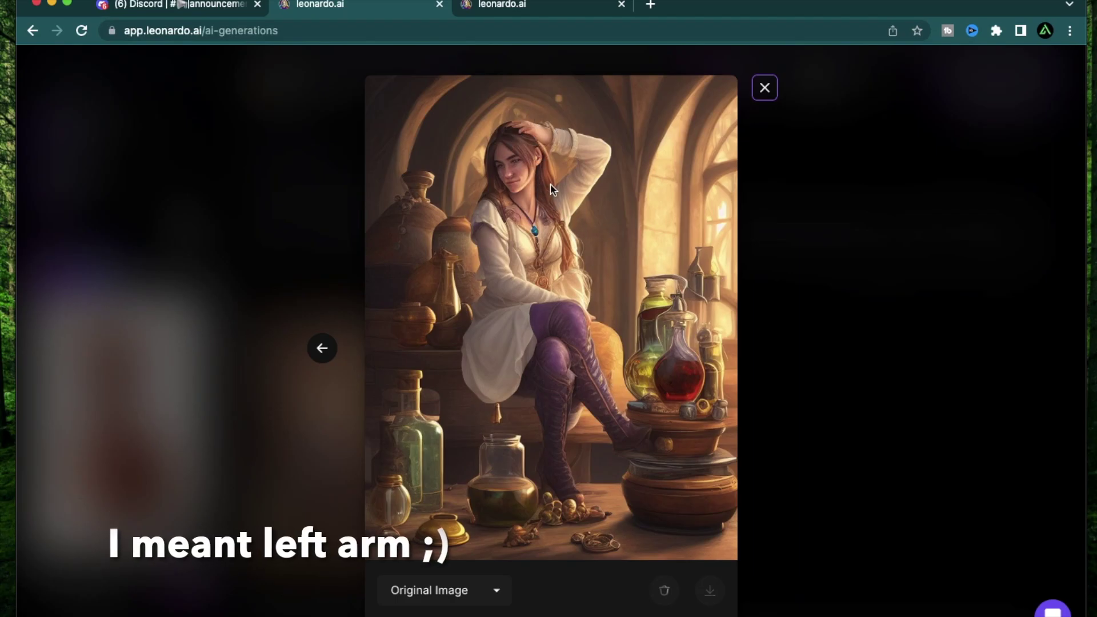
{"action": "key", "text": "Escape"}
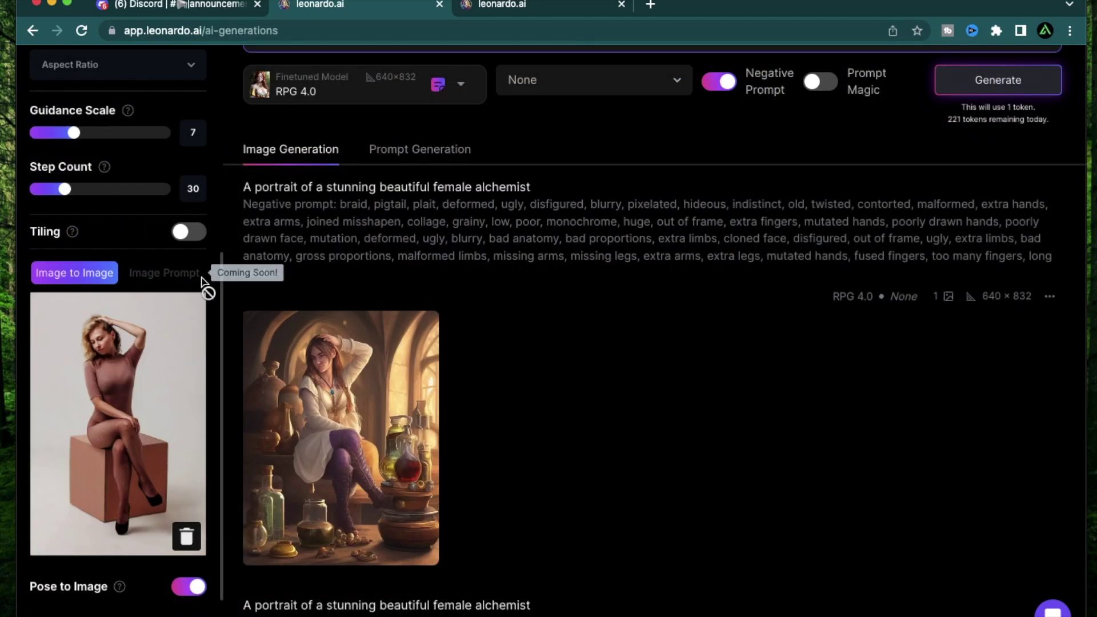
{"action": "scroll", "coordinate": [755, 418], "scroll_direction": "down", "scroll_amount": 1}
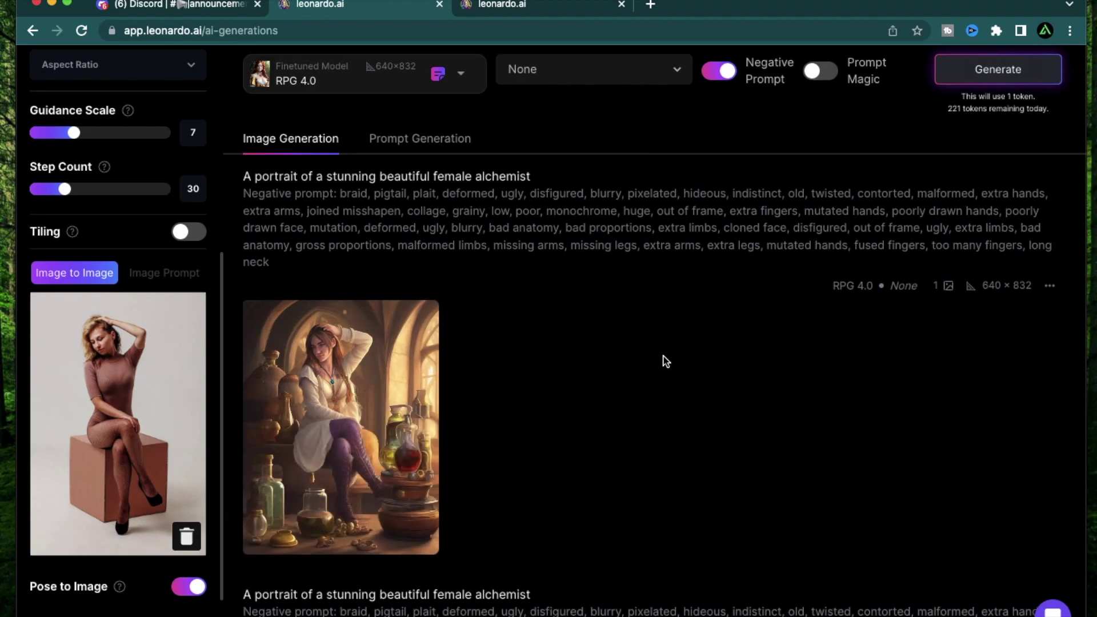
Swap the pose reference for pose 4.jpg, standing with a hand on the hip
{"action": "left_click", "coordinate": [187, 535]}
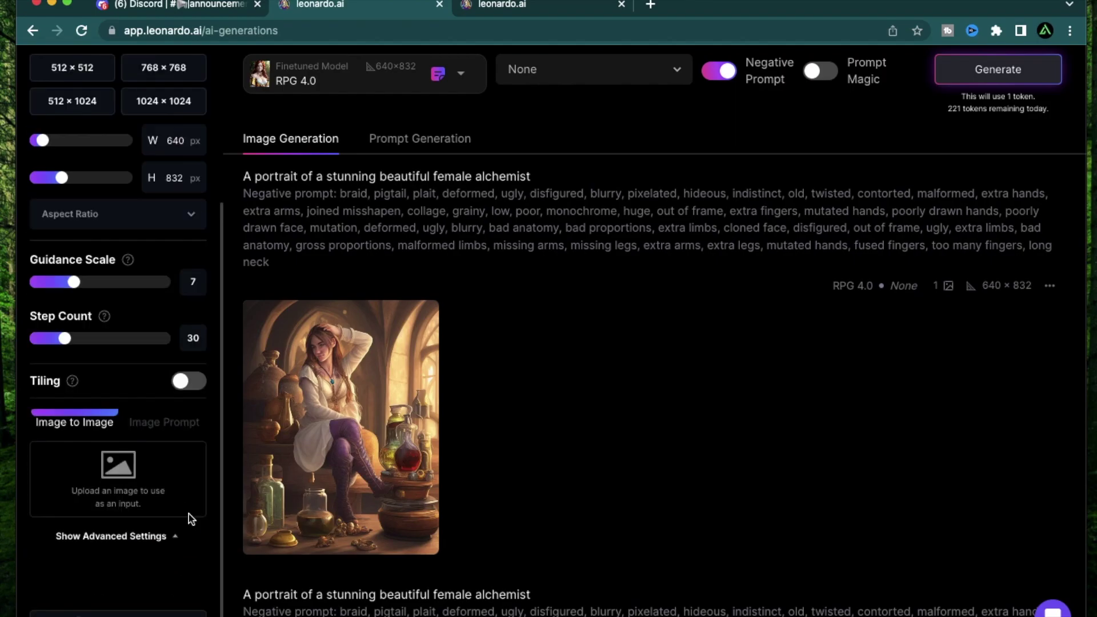
{"action": "left_click", "coordinate": [155, 503]}
{"action": "left_click", "coordinate": [337, 146]}
{"action": "key", "text": "space"}
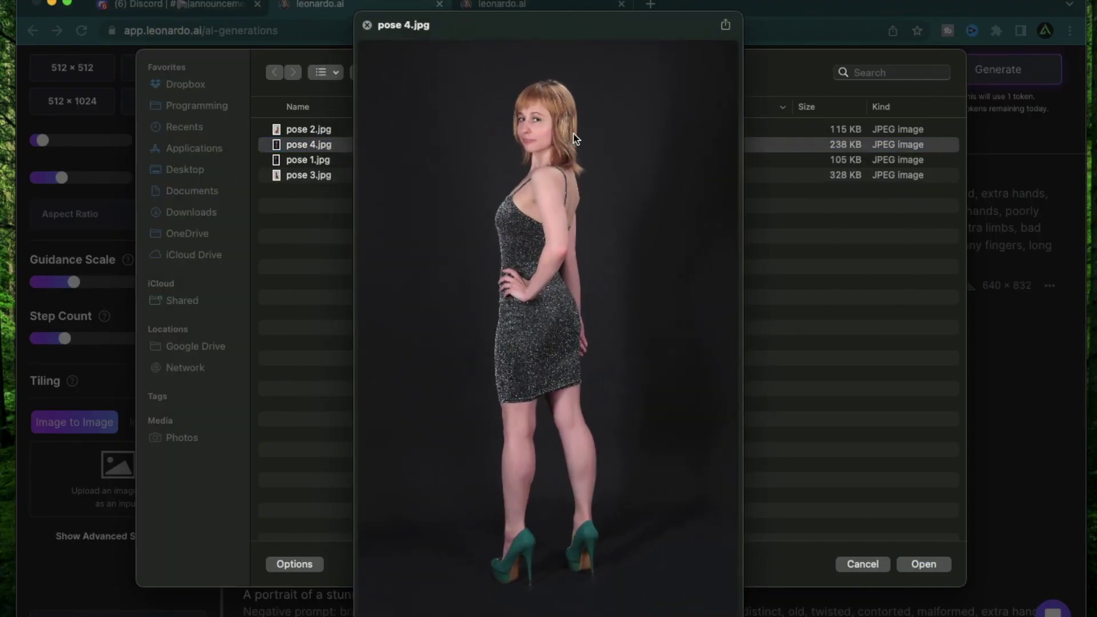
{"action": "key", "text": "space"}
{"action": "left_click", "coordinate": [924, 564]}
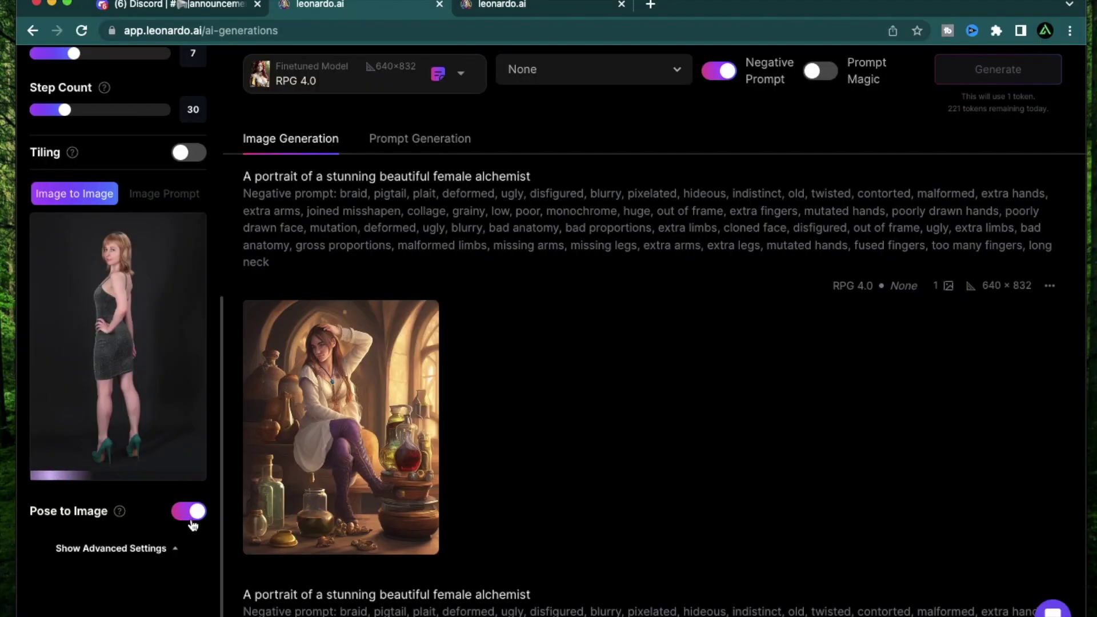
{"action": "scroll", "coordinate": [703, 347], "scroll_direction": "up", "scroll_amount": 5}
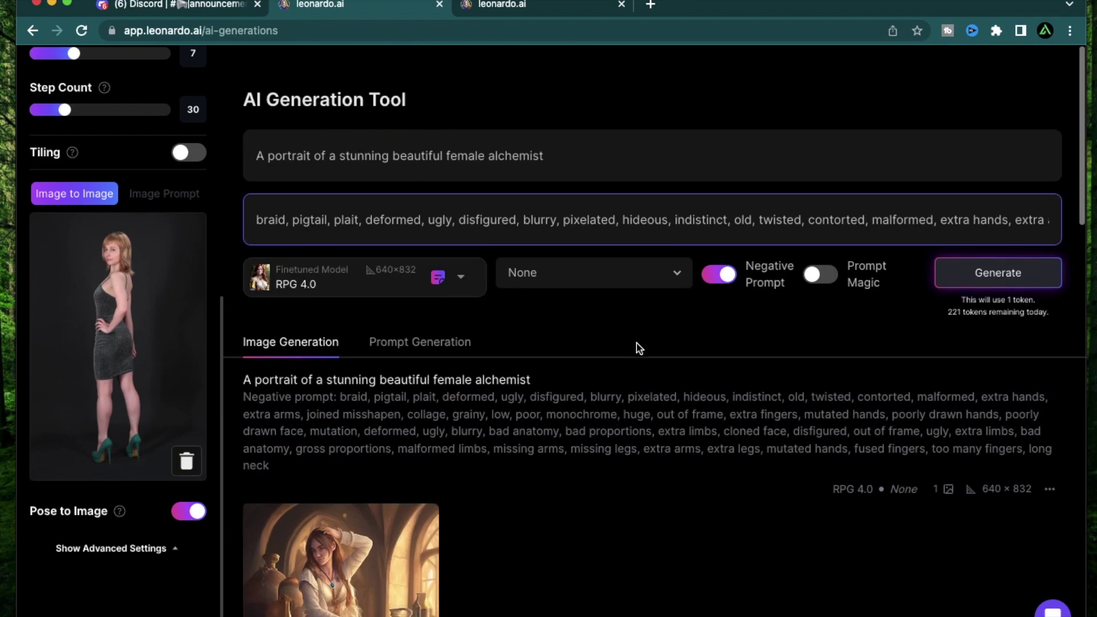
Generate the standing hand-on-hip alchemist portrait and inspect it at full size
{"action": "left_click", "coordinate": [996, 262]}
{"action": "scroll", "coordinate": [571, 400], "scroll_direction": "down", "scroll_amount": 4}
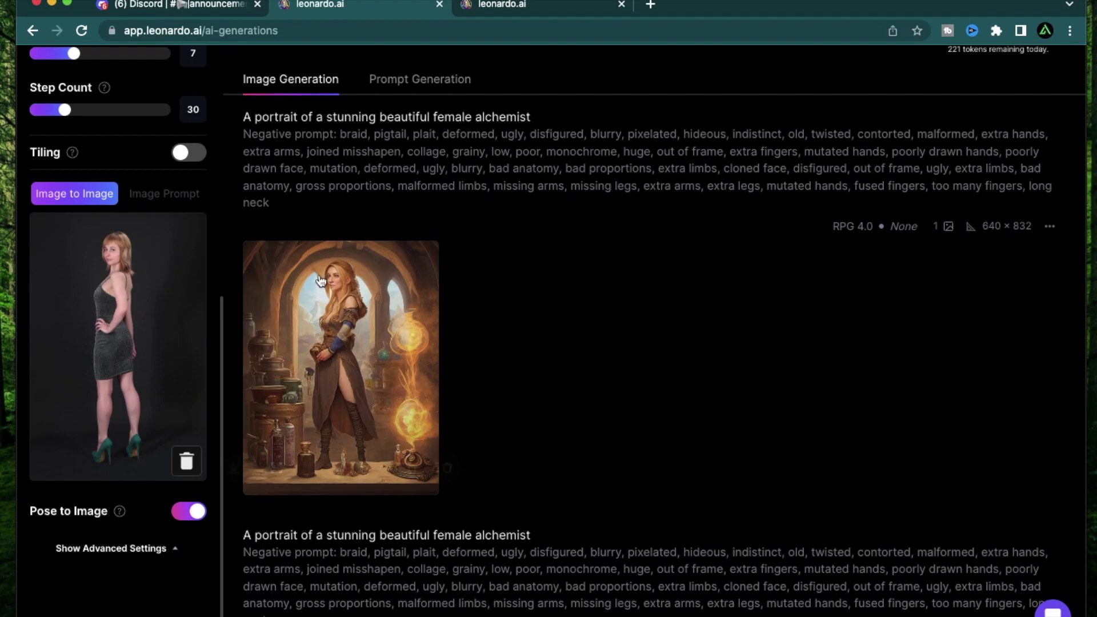
{"action": "left_click", "coordinate": [351, 375]}
{"action": "left_click", "coordinate": [351, 376]}
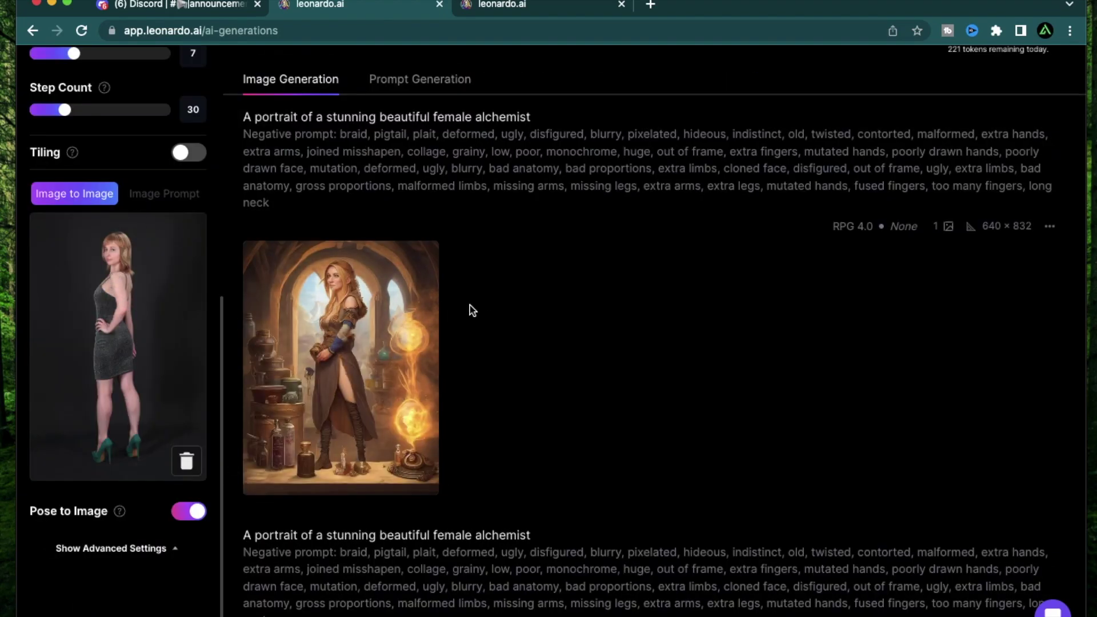
{"action": "scroll", "coordinate": [500, 326], "scroll_direction": "down", "scroll_amount": 1}
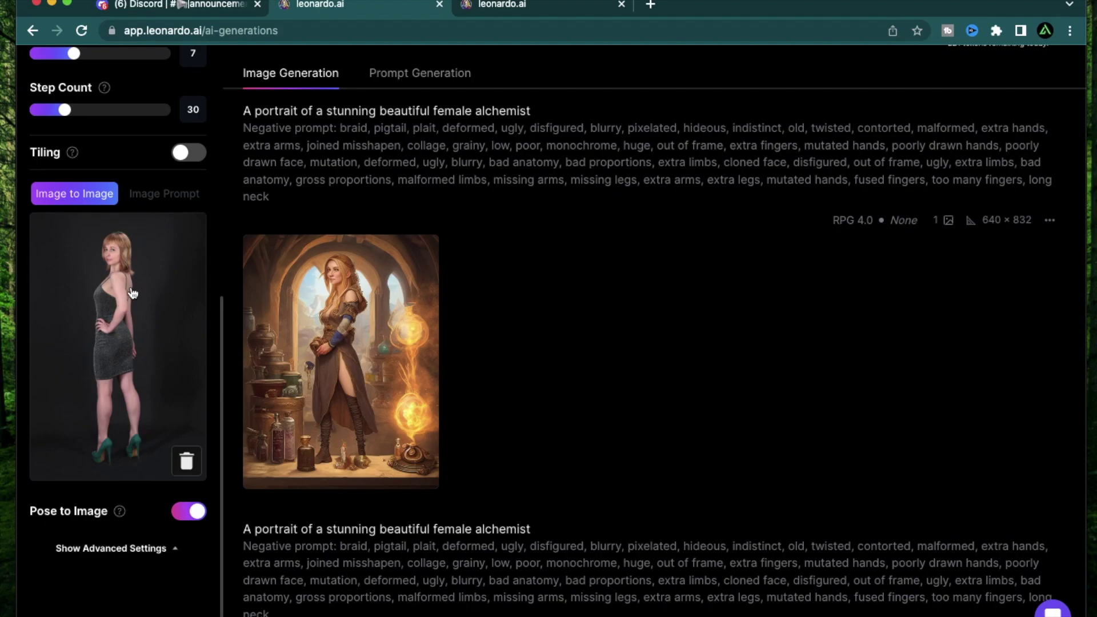
{"action": "left_click", "coordinate": [387, 496]}
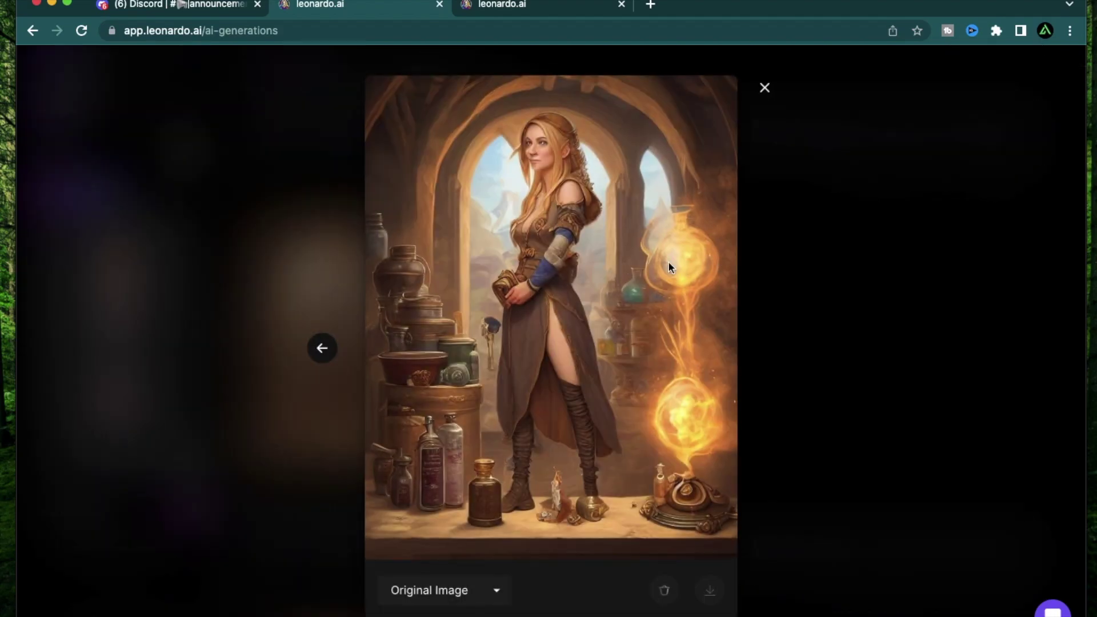
{"action": "left_click", "coordinate": [235, 385]}
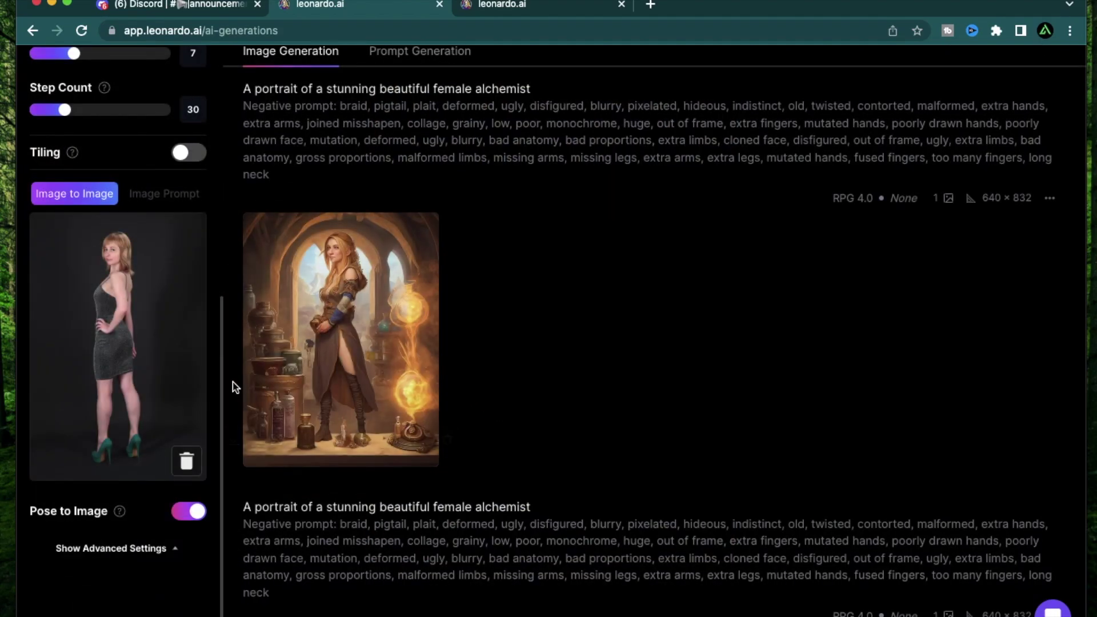
{"action": "scroll", "coordinate": [598, 373], "scroll_direction": "up", "scroll_amount": 5}
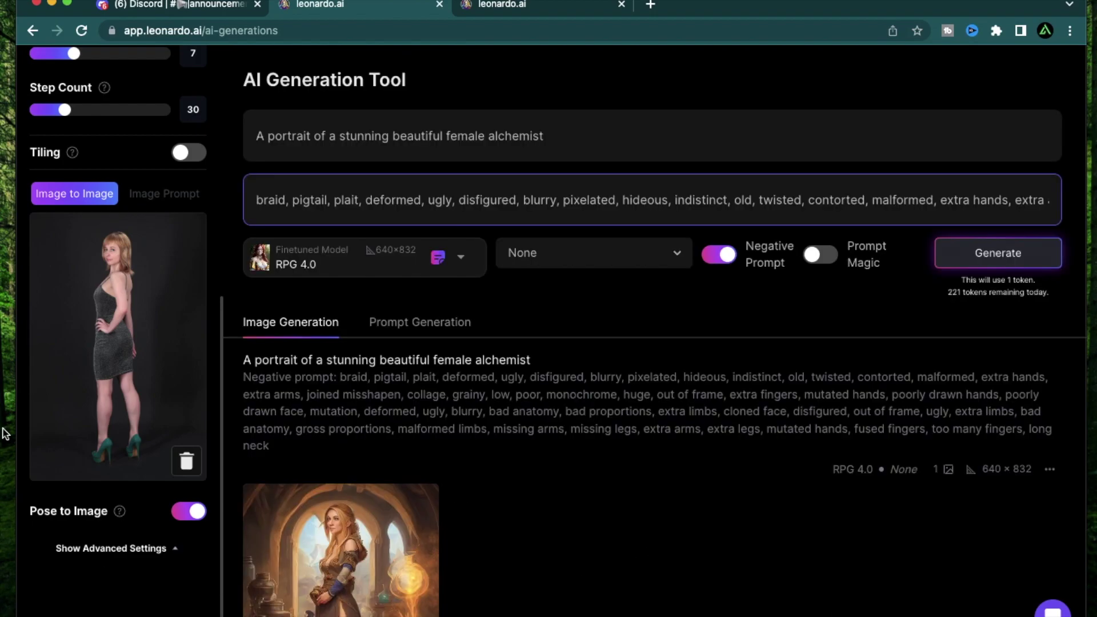
{"action": "scroll", "coordinate": [114, 326], "scroll_direction": "up", "scroll_amount": 8}
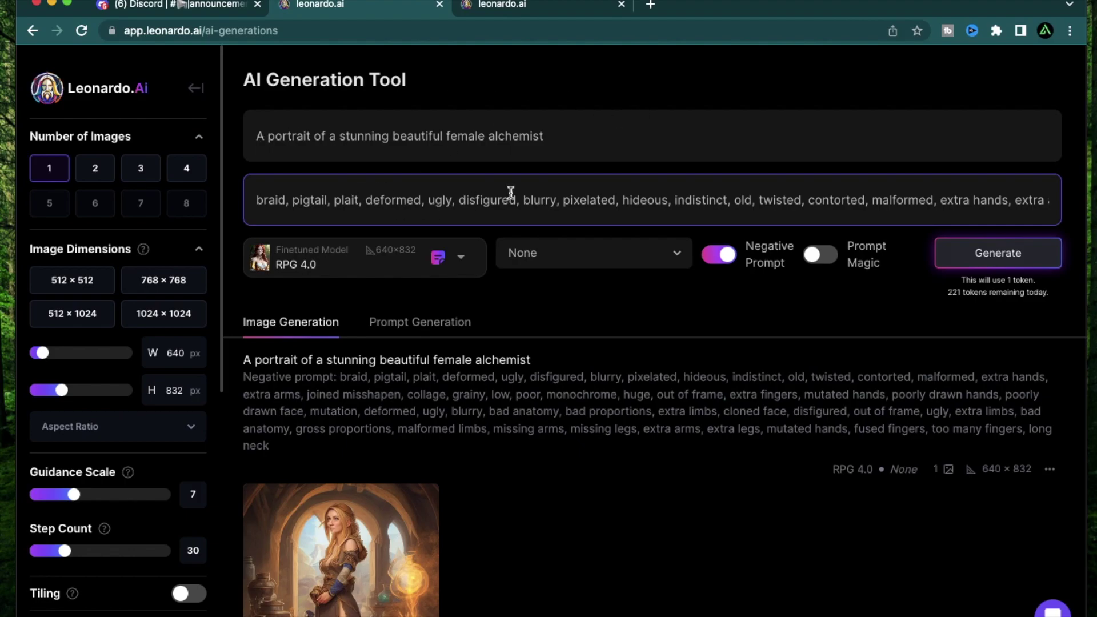
{"action": "scroll", "coordinate": [140, 395], "scroll_direction": "down", "scroll_amount": 8}
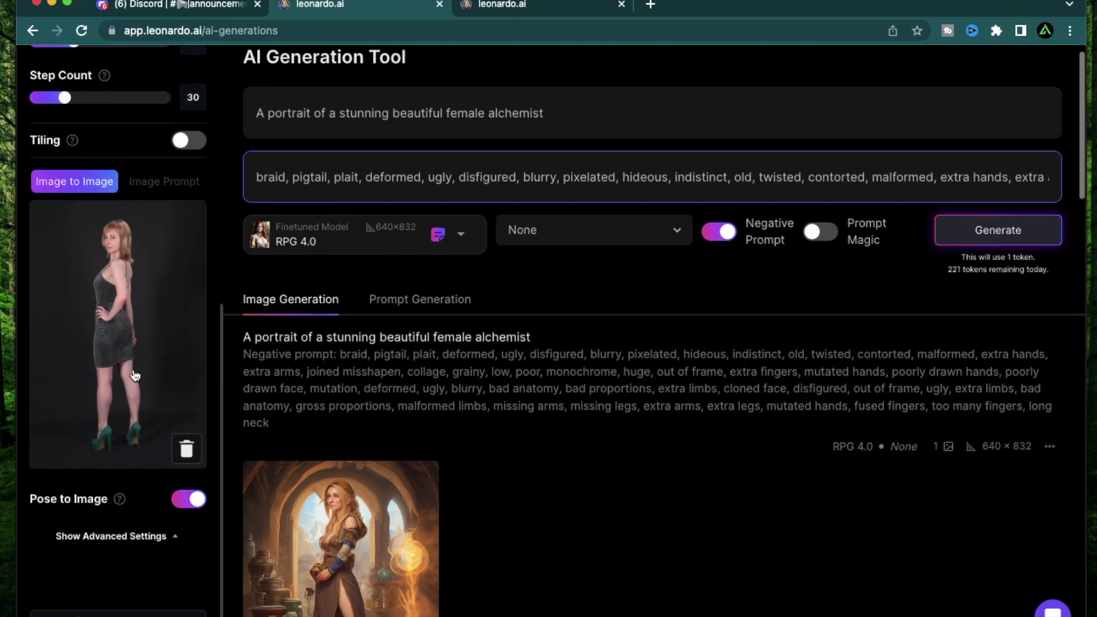
{"action": "scroll", "coordinate": [502, 409], "scroll_direction": "down", "scroll_amount": 1}
{"action": "scroll", "coordinate": [142, 350], "scroll_direction": "up", "scroll_amount": 8}
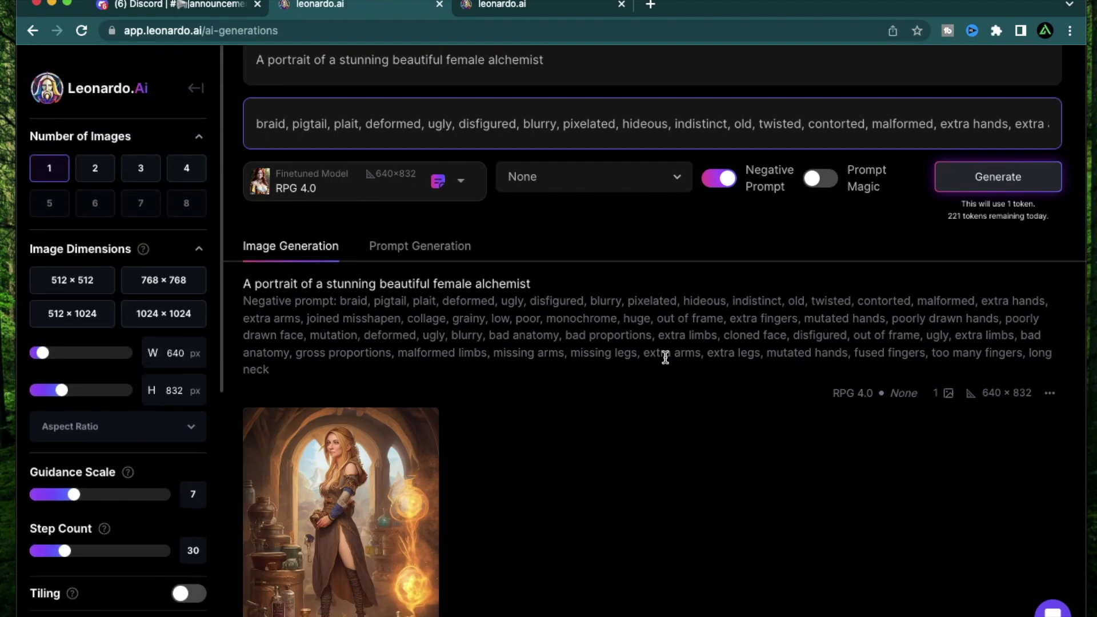
{"action": "scroll", "coordinate": [665, 358], "scroll_direction": "up", "scroll_amount": 2}
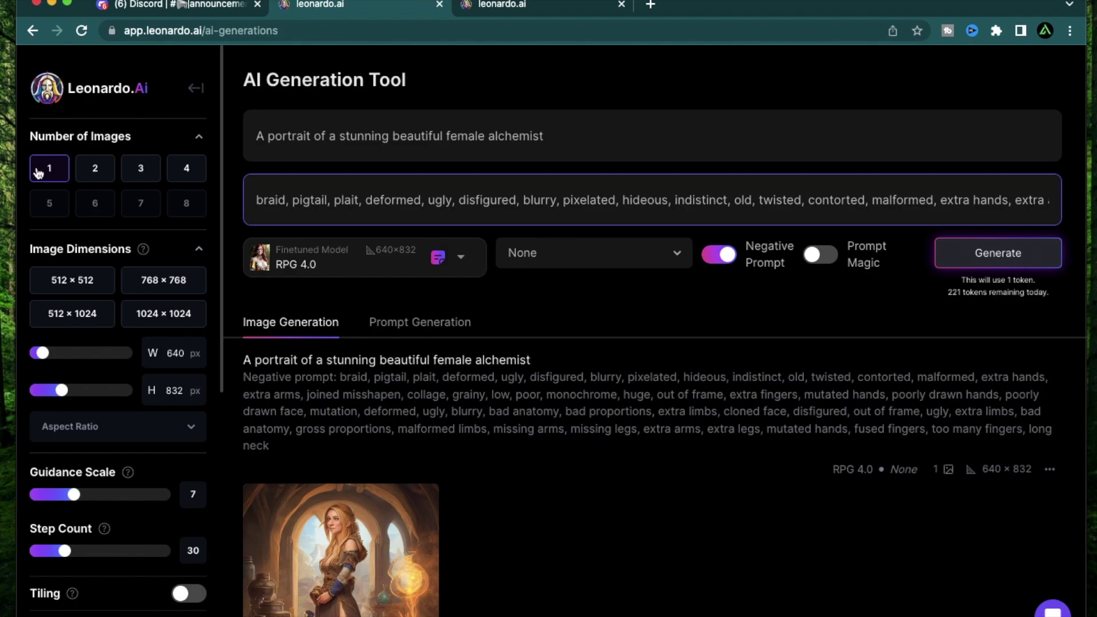
{"action": "scroll", "coordinate": [138, 443], "scroll_direction": "down", "scroll_amount": 8}
{"action": "scroll", "coordinate": [563, 366], "scroll_direction": "down", "scroll_amount": 4}
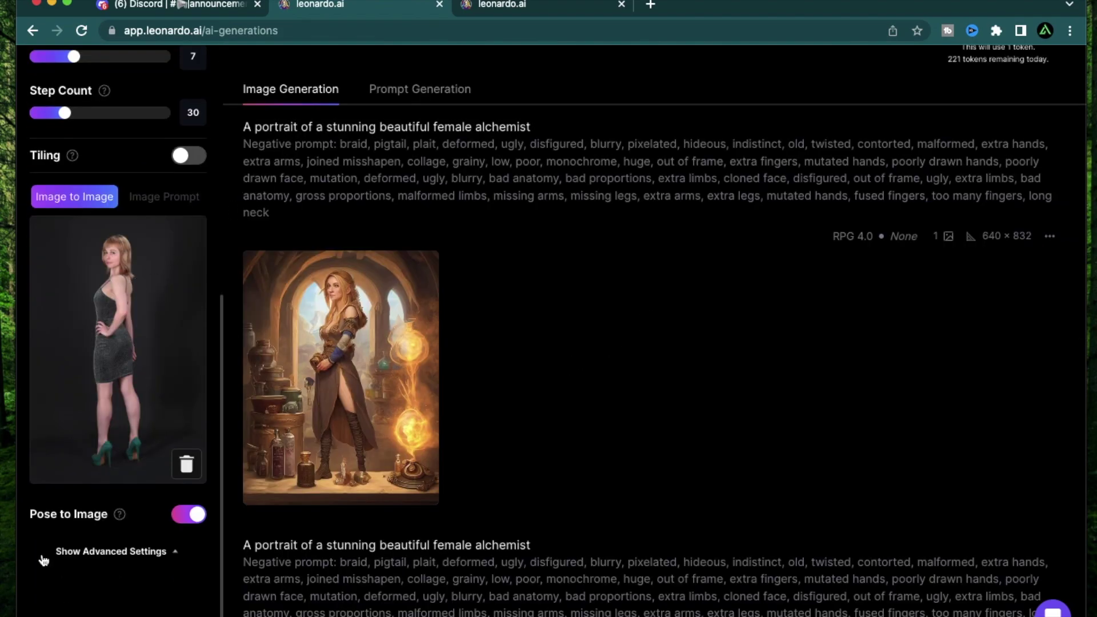
{"action": "left_click", "coordinate": [393, 368]}
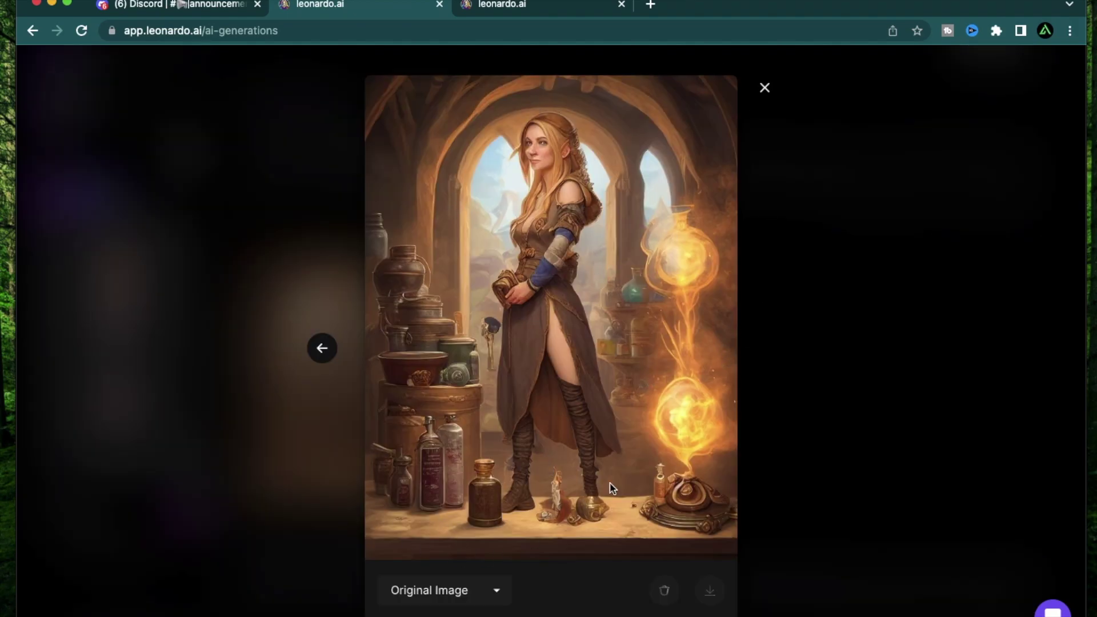
{"action": "key", "text": "Escape"}
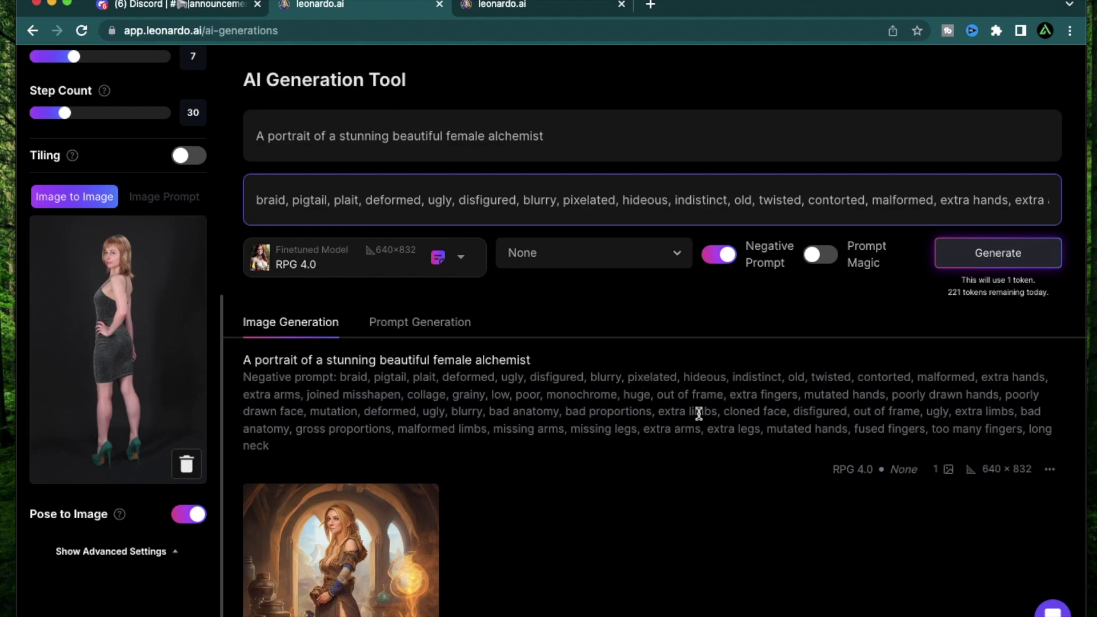
{"action": "scroll", "coordinate": [698, 414], "scroll_direction": "down", "scroll_amount": 3}
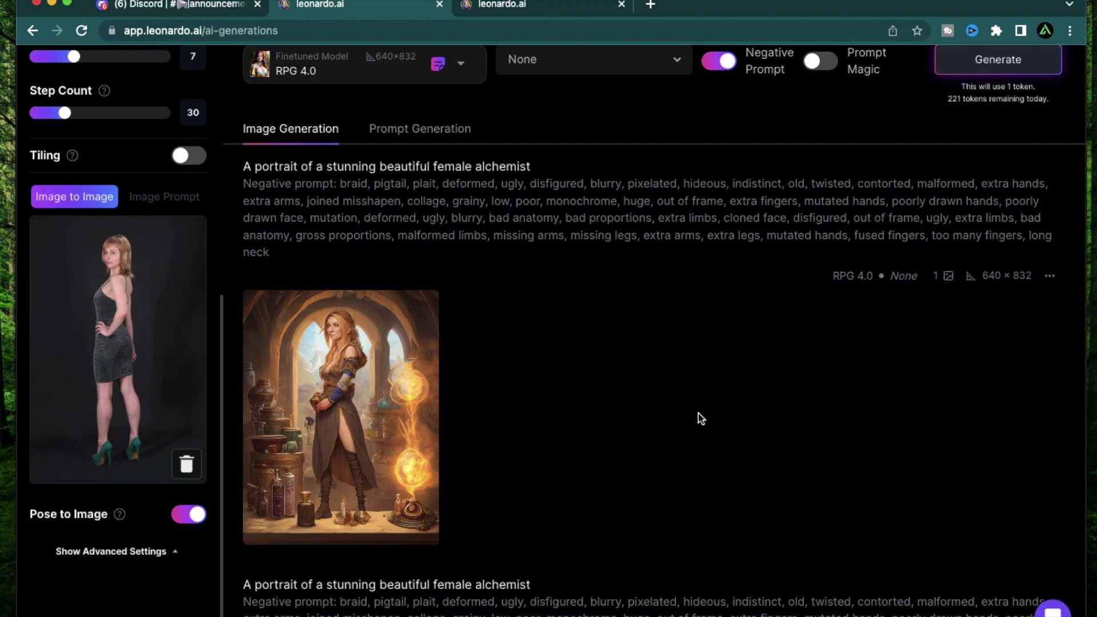
{"action": "scroll", "coordinate": [698, 413], "scroll_direction": "down", "scroll_amount": 1}
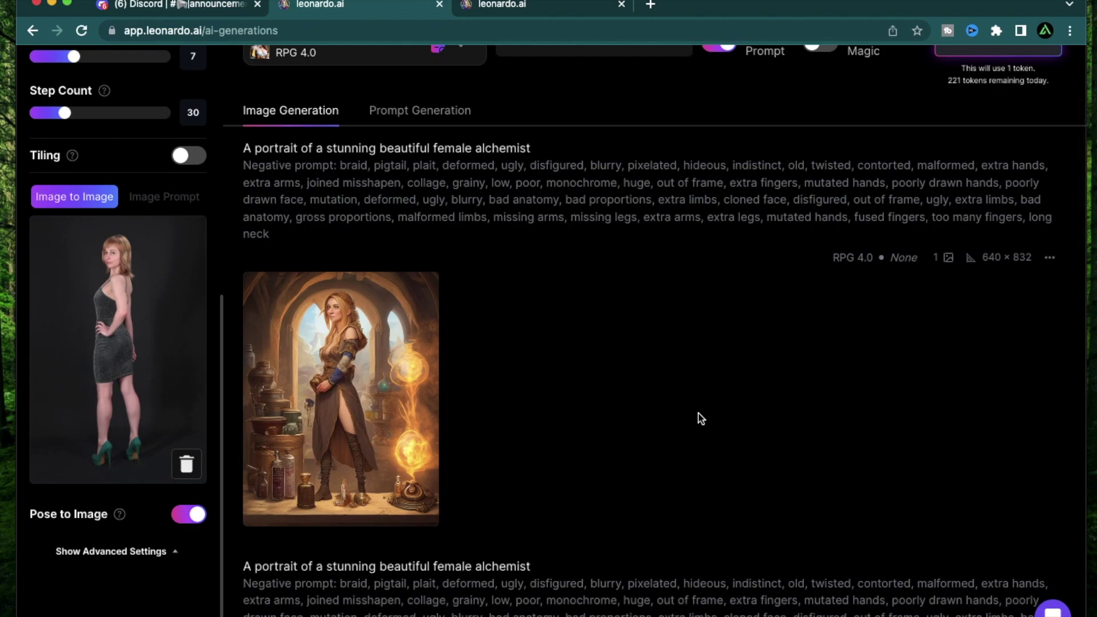
{"action": "scroll", "coordinate": [699, 413], "scroll_direction": "down", "scroll_amount": 2}
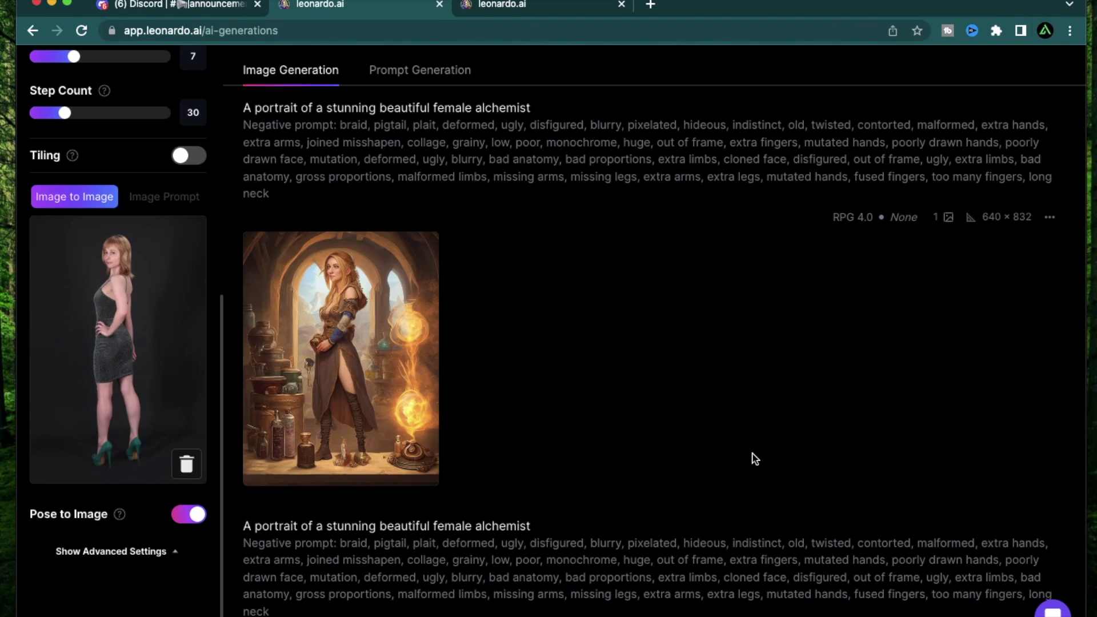
{"action": "scroll", "coordinate": [602, 324], "scroll_direction": "up", "scroll_amount": 10}
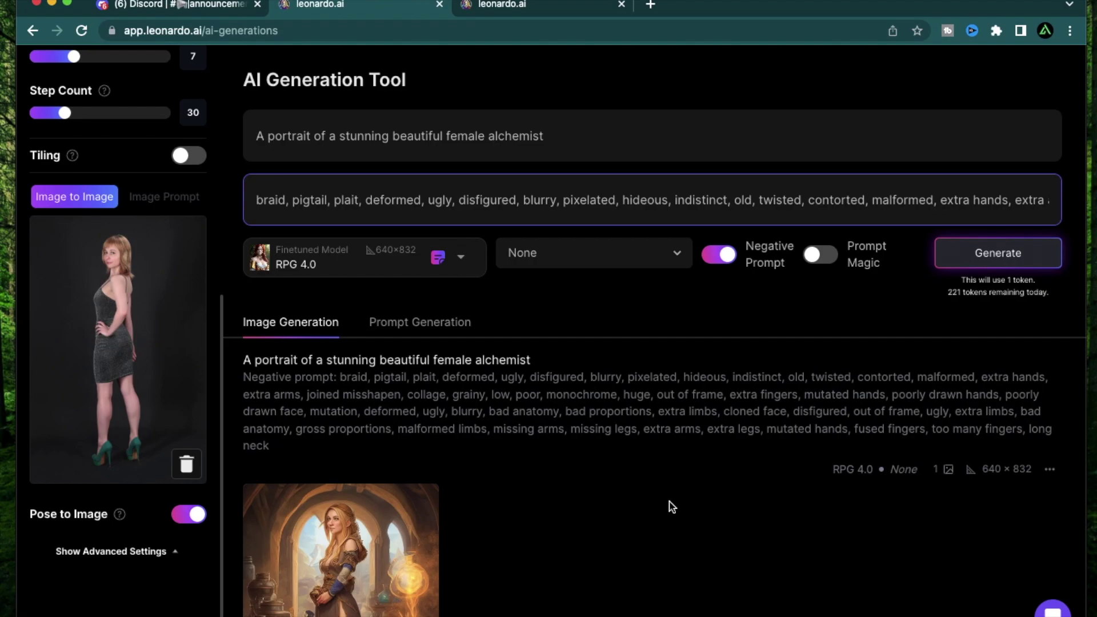
{"action": "scroll", "coordinate": [672, 507], "scroll_direction": "down", "scroll_amount": 6}
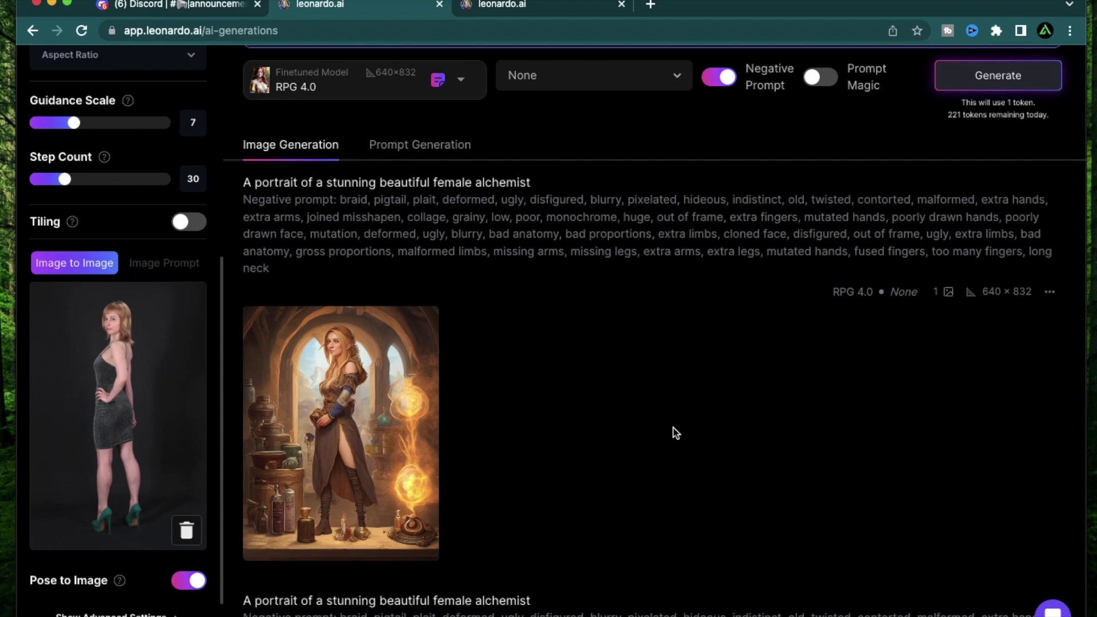
{"action": "scroll", "coordinate": [675, 433], "scroll_direction": "down", "scroll_amount": 1}
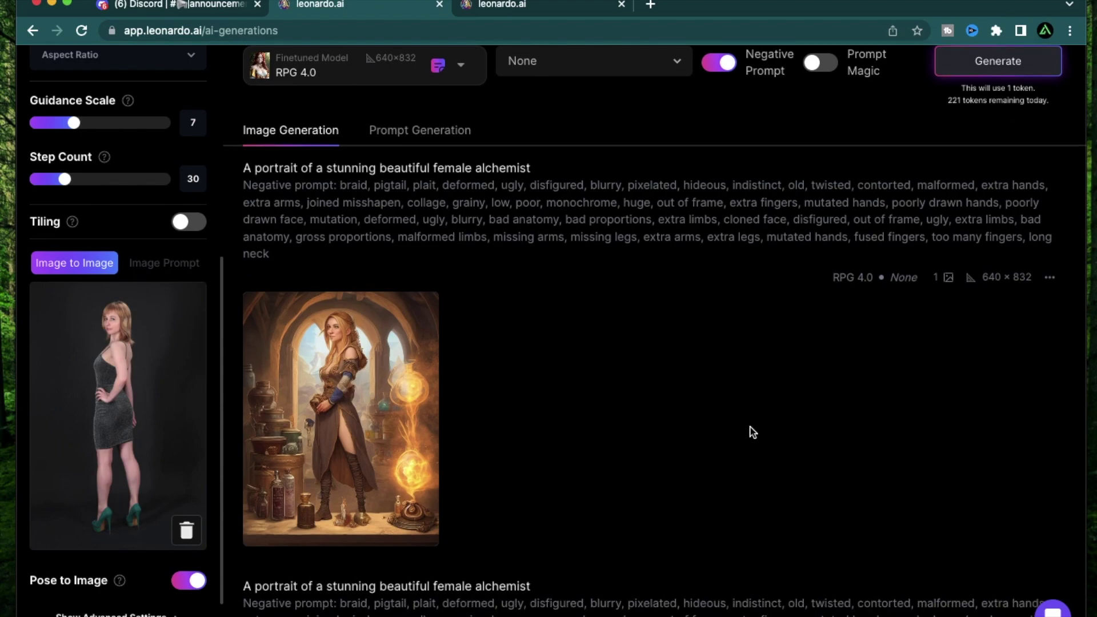